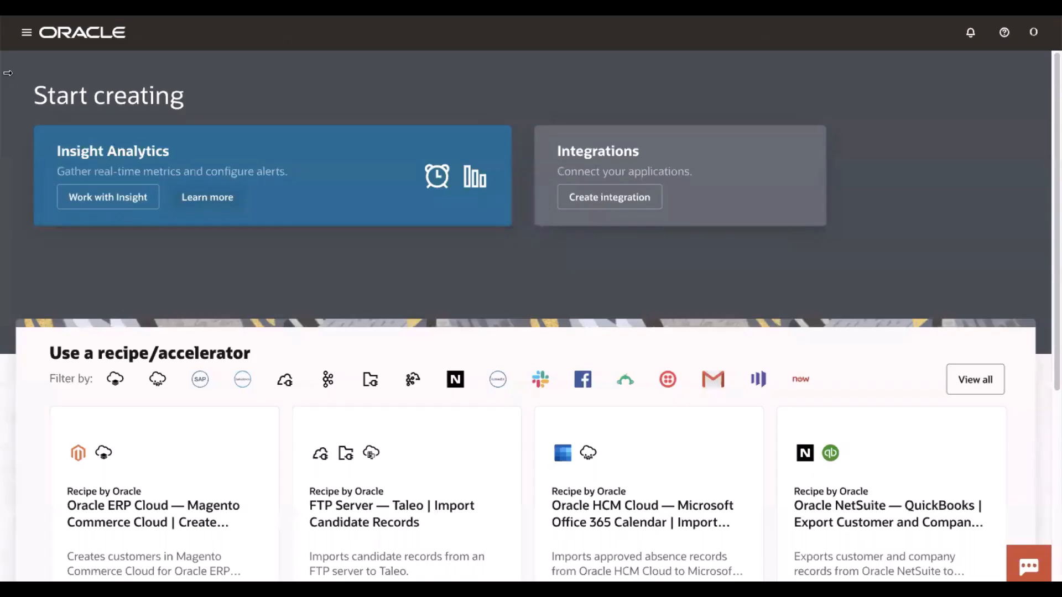
Switch to Process and open the administration page for registered services from the Workspace.
left_click(26, 32)
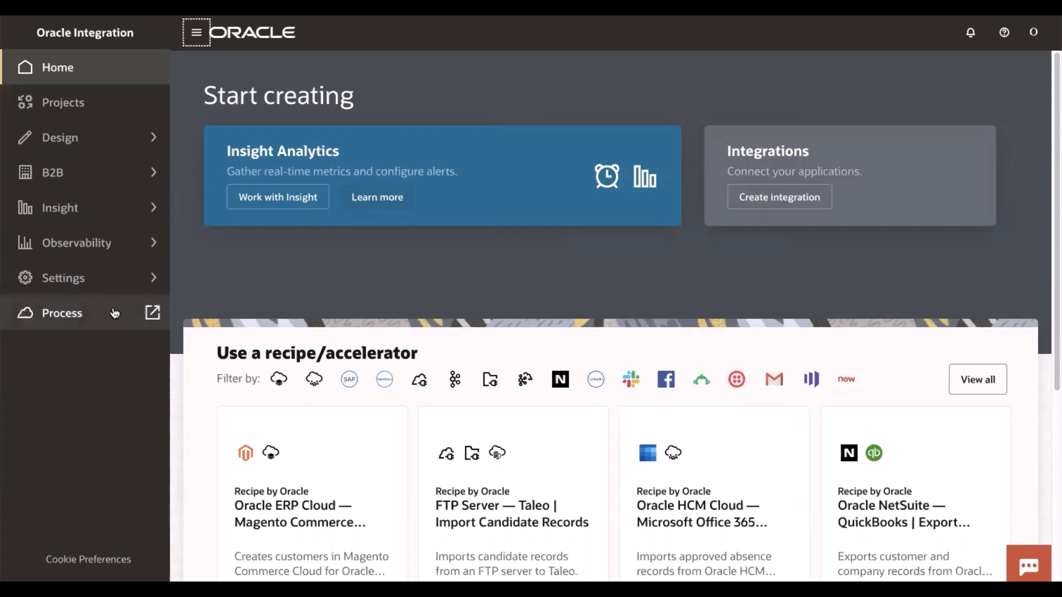
left_click(44, 319)
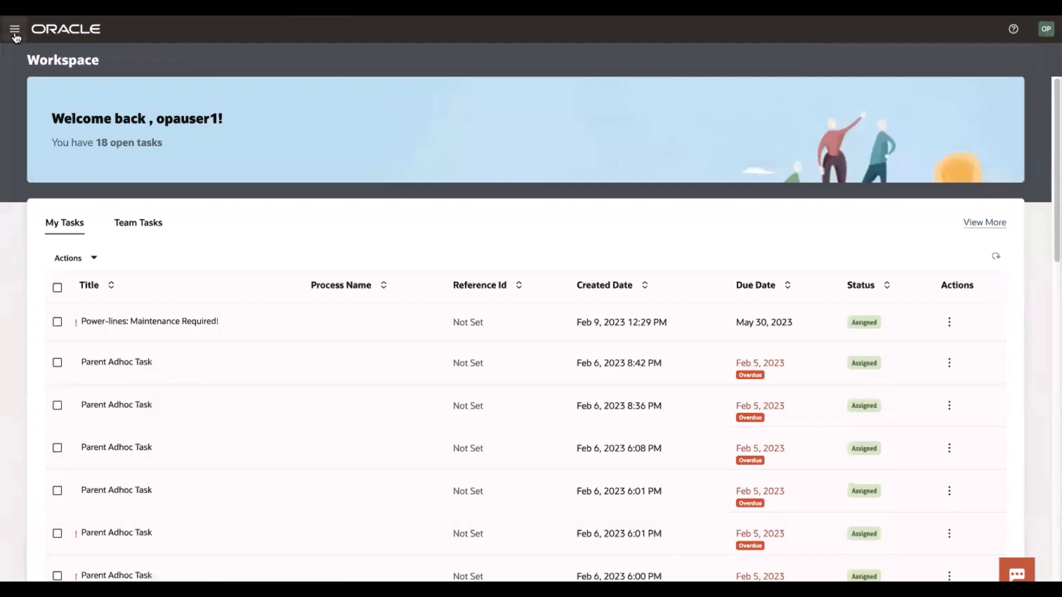
left_click(15, 30)
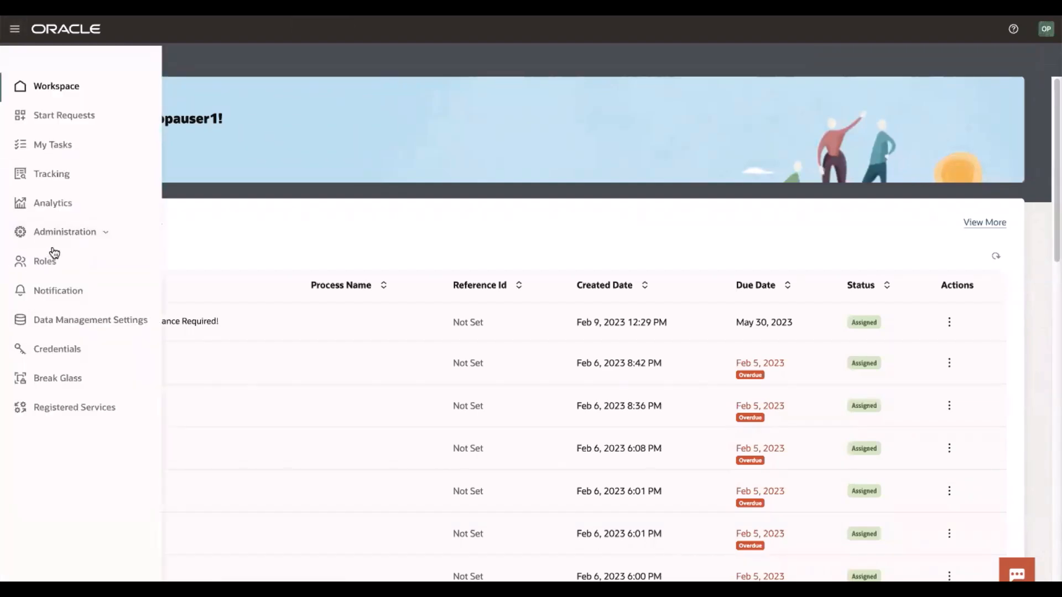
left_click(100, 239)
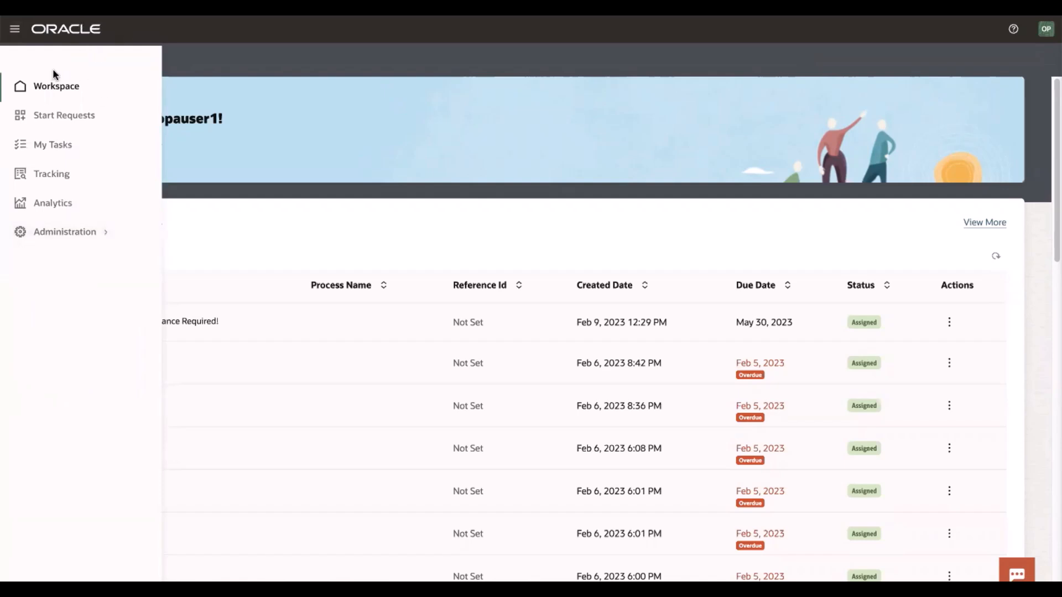
left_click(86, 247)
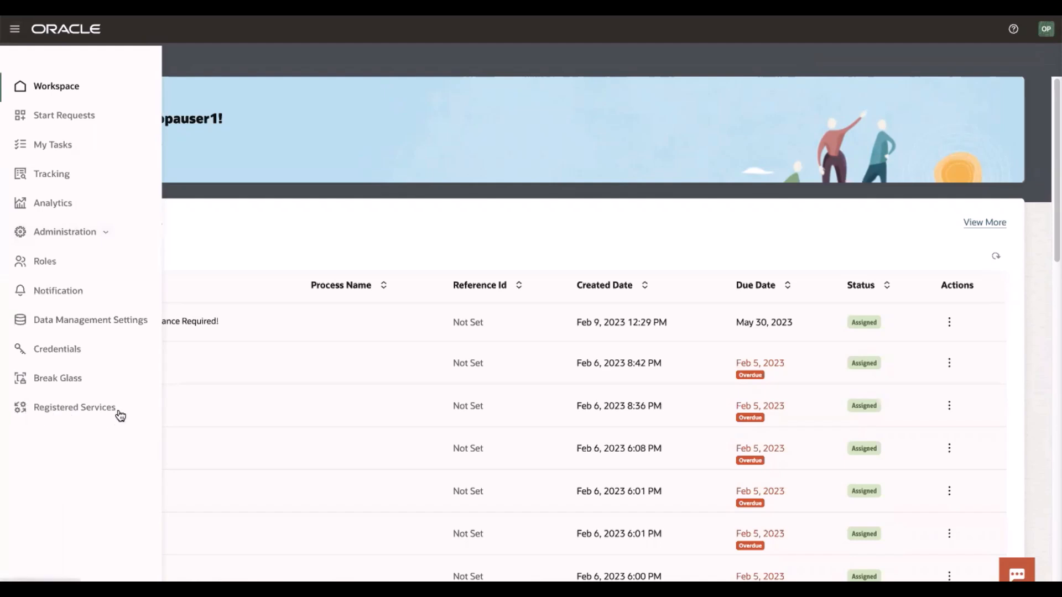
left_click(115, 416)
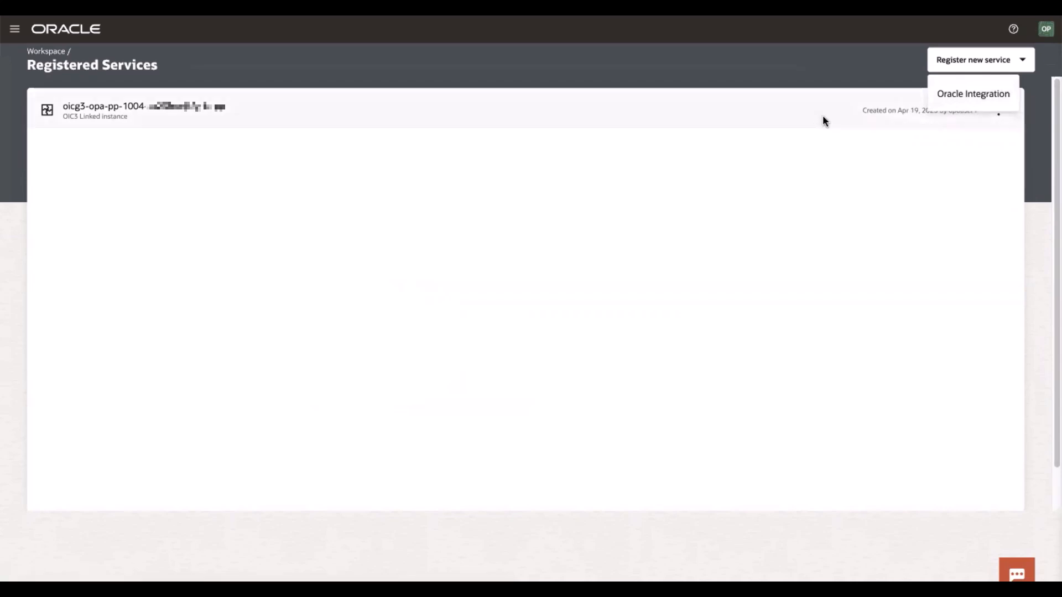
Review the connection settings of the registered OIC3 linked instance, including its OAuth and scope fields, and close them without changes.
left_click(858, 111)
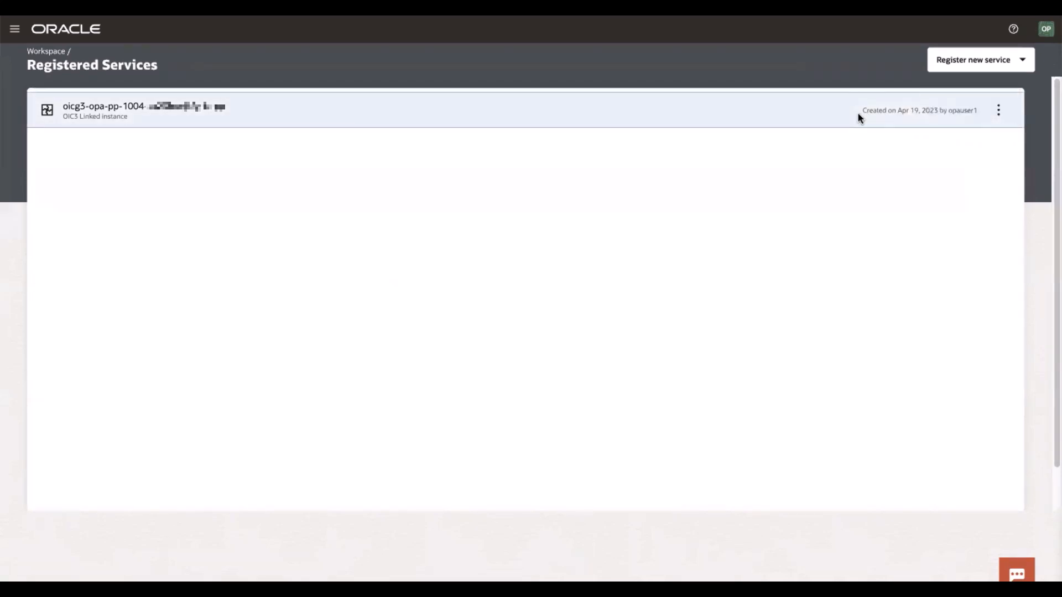
left_click(999, 110)
left_click(988, 146)
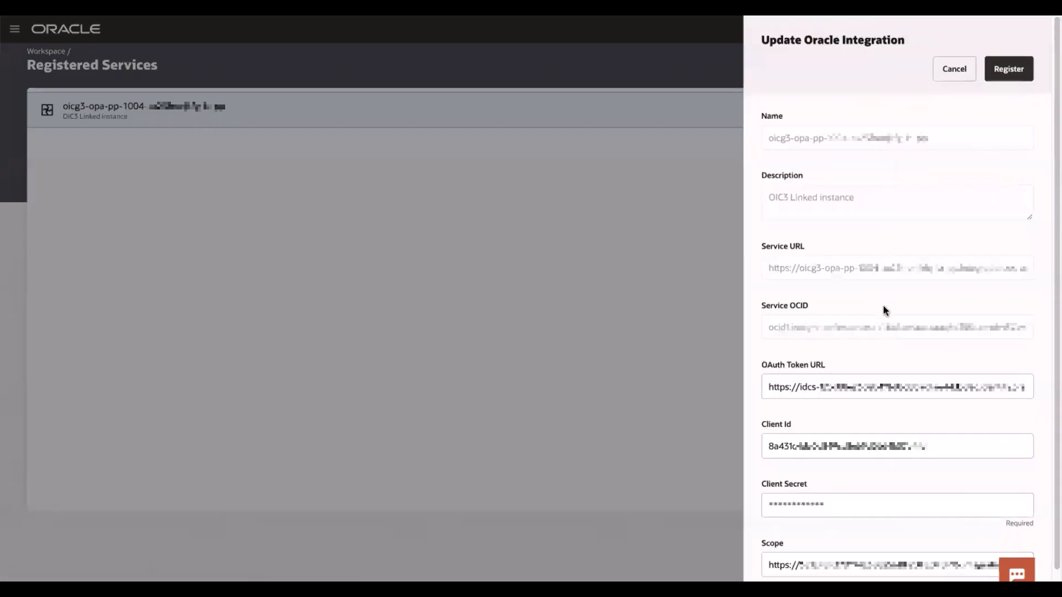
scroll(883, 310, "down", 1)
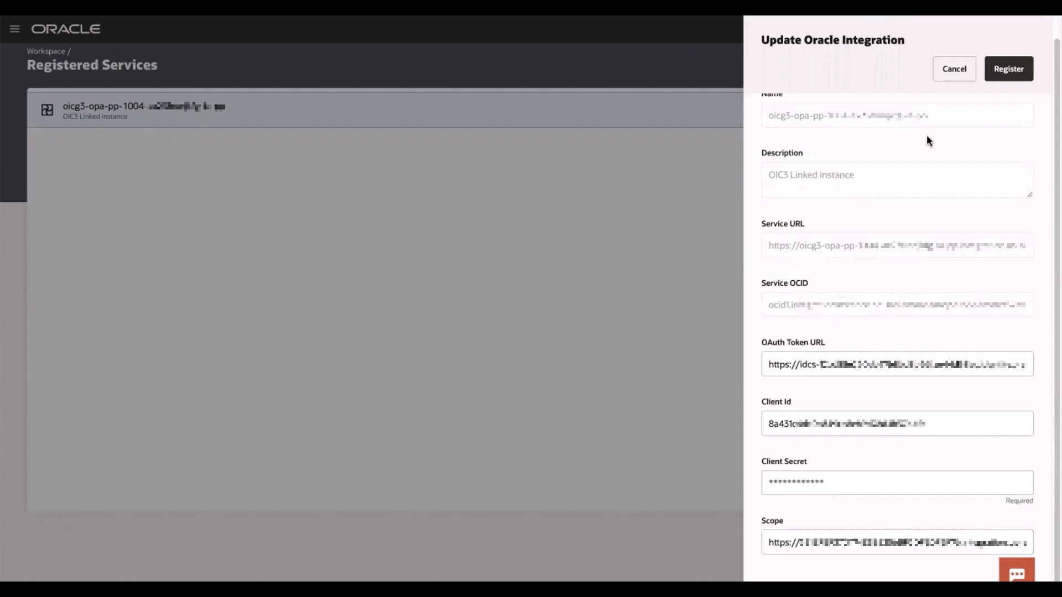
left_click(946, 82)
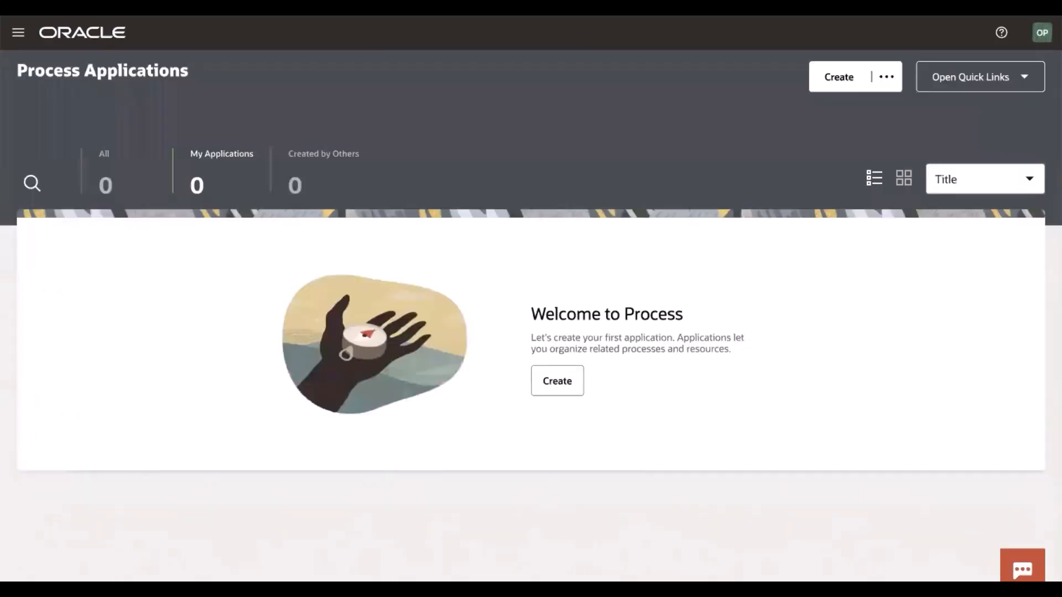
Switch from the Process Applications designer to the Workspace and open its Registered Services administration page.
left_click(1042, 32)
left_click(1001, 74)
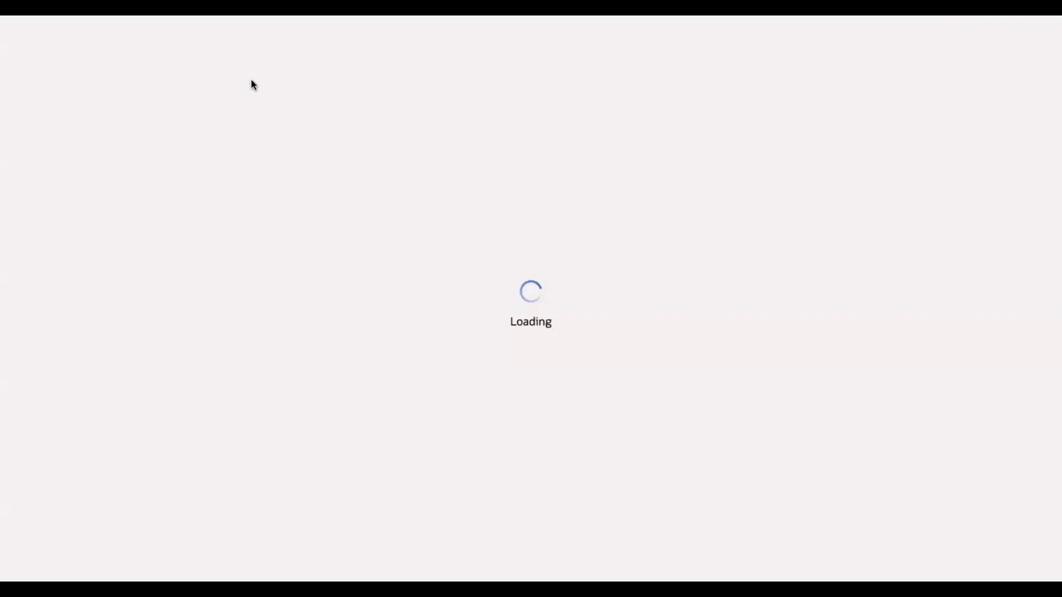
left_click(19, 33)
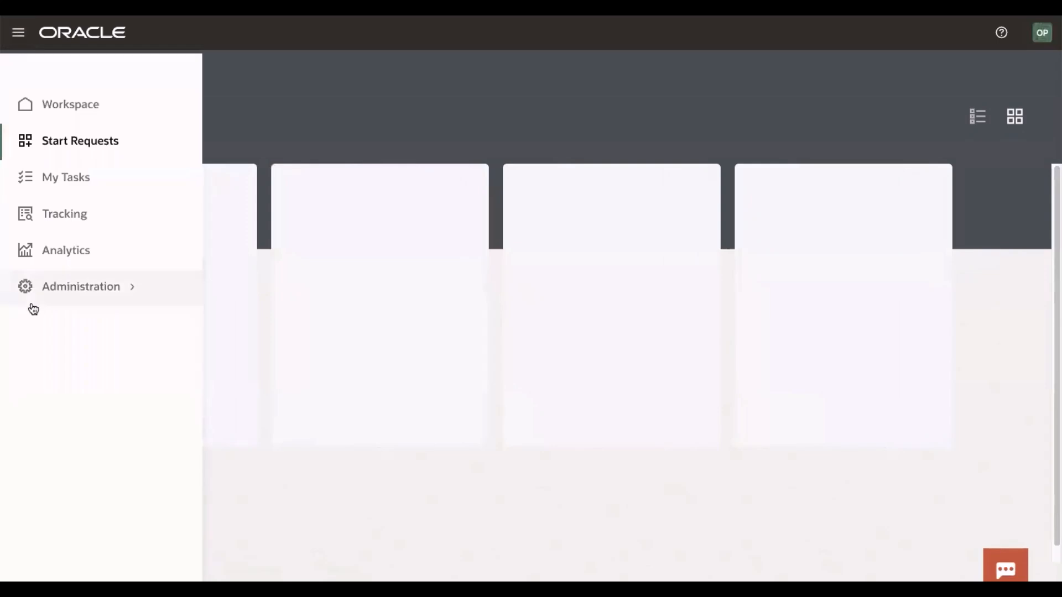
left_click(89, 288)
left_click(90, 504)
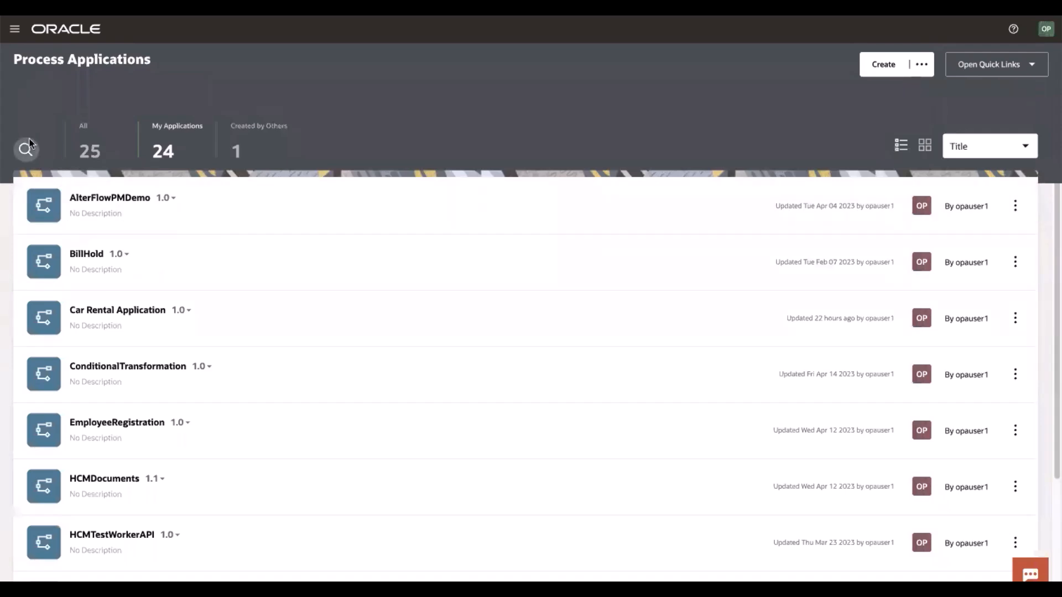
Search the process applications for "pro", open ProcurementProcessDemo, and open its ProcurementProcess structured process.
left_click(28, 150)
type("pro")
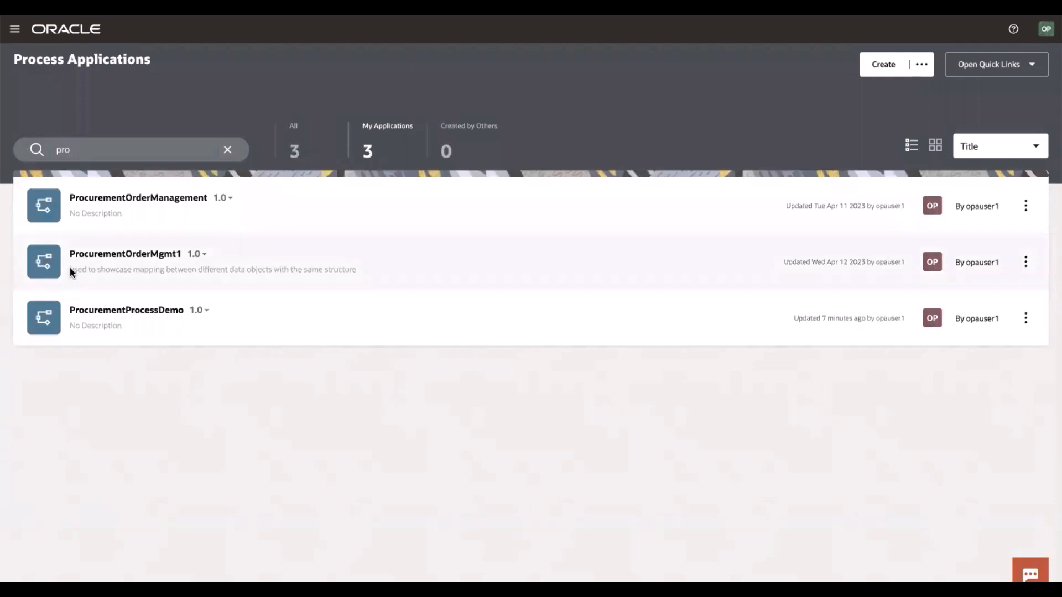
left_click(154, 323)
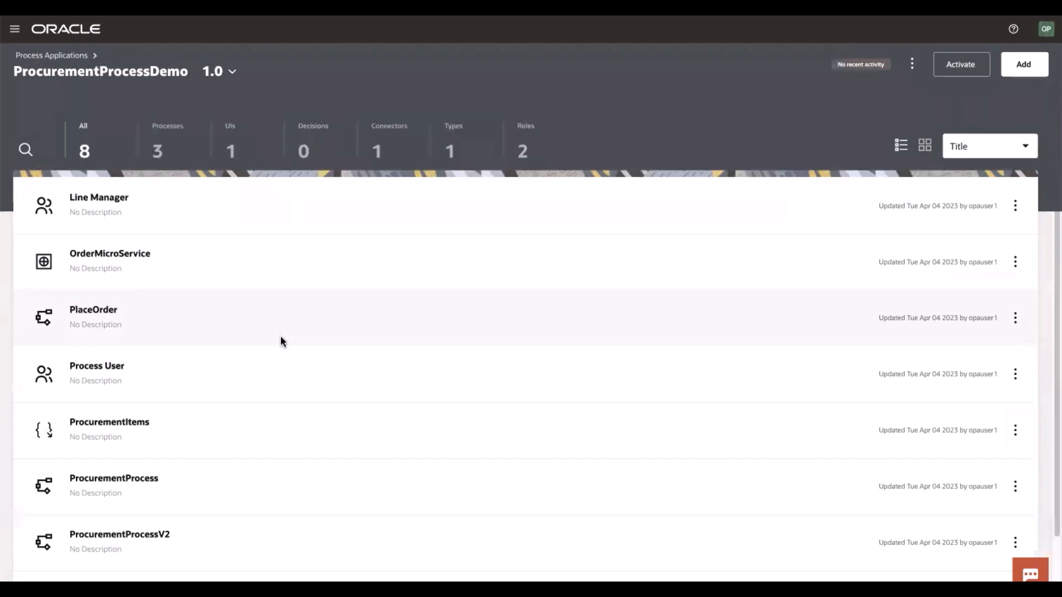
left_click(183, 131)
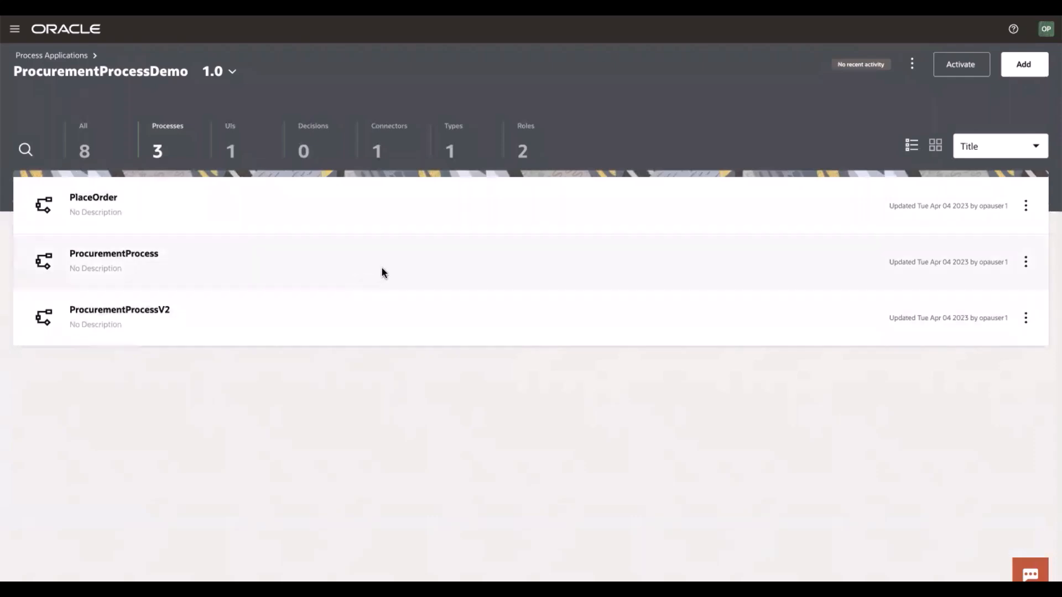
left_click(217, 258)
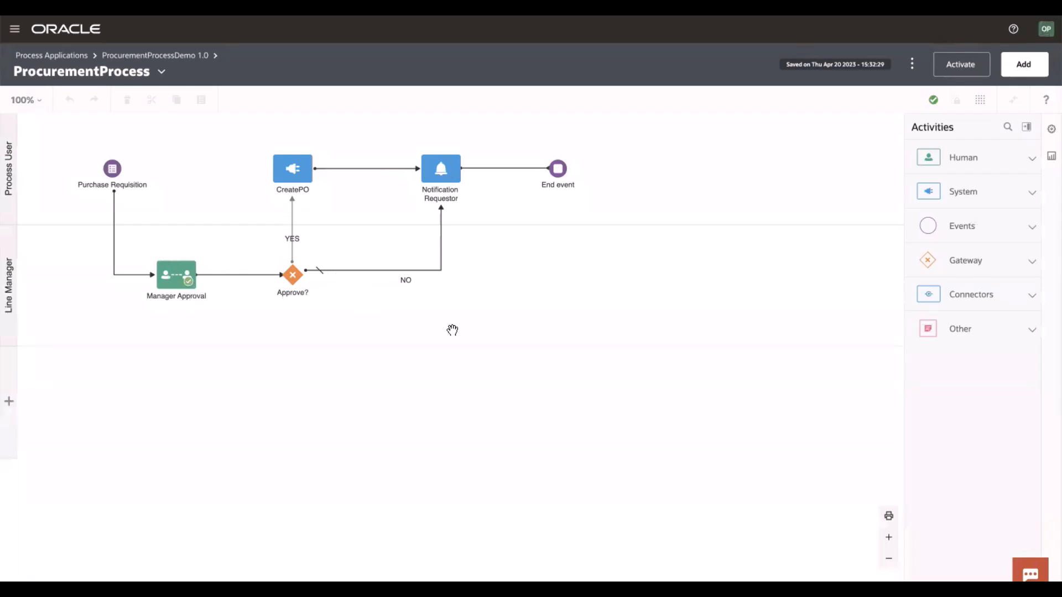
Return to the ProcurementProcessDemo application and clone ProcurementProcess under the title ProcurementProcesswOIC.
left_click(166, 56)
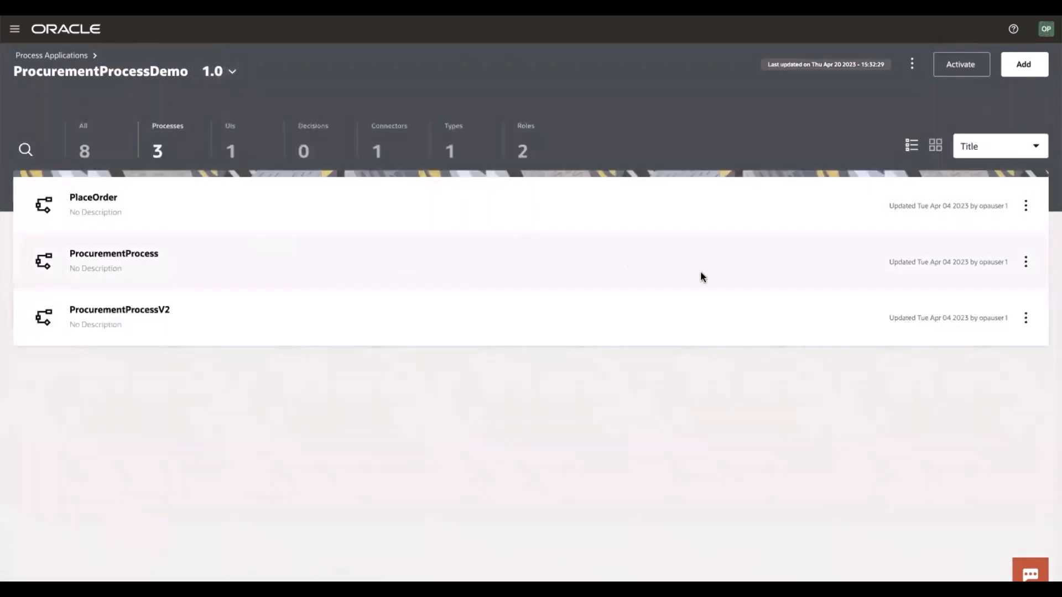
left_click(1032, 264)
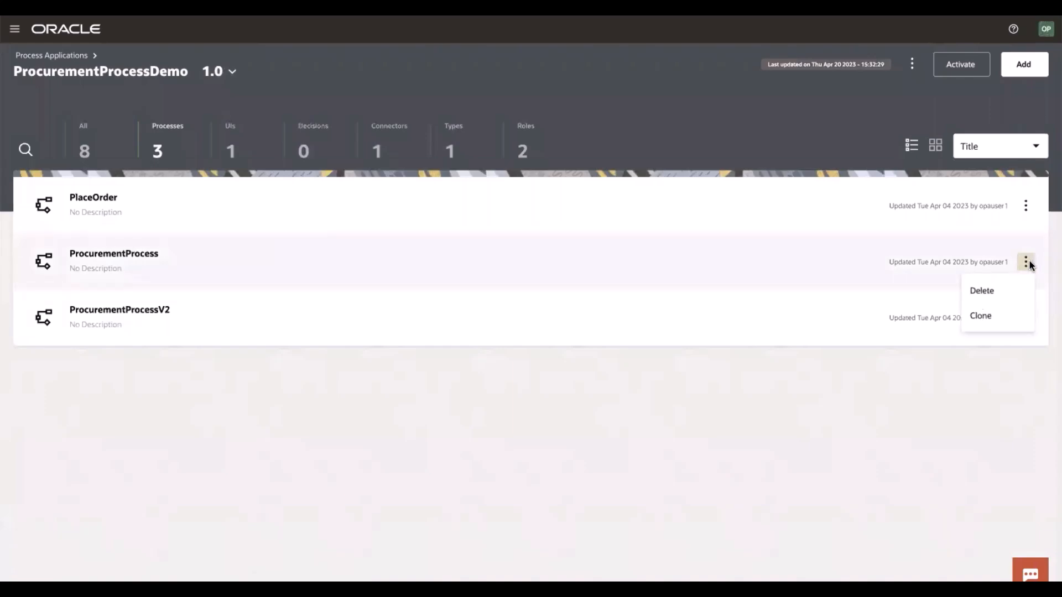
left_click(994, 322)
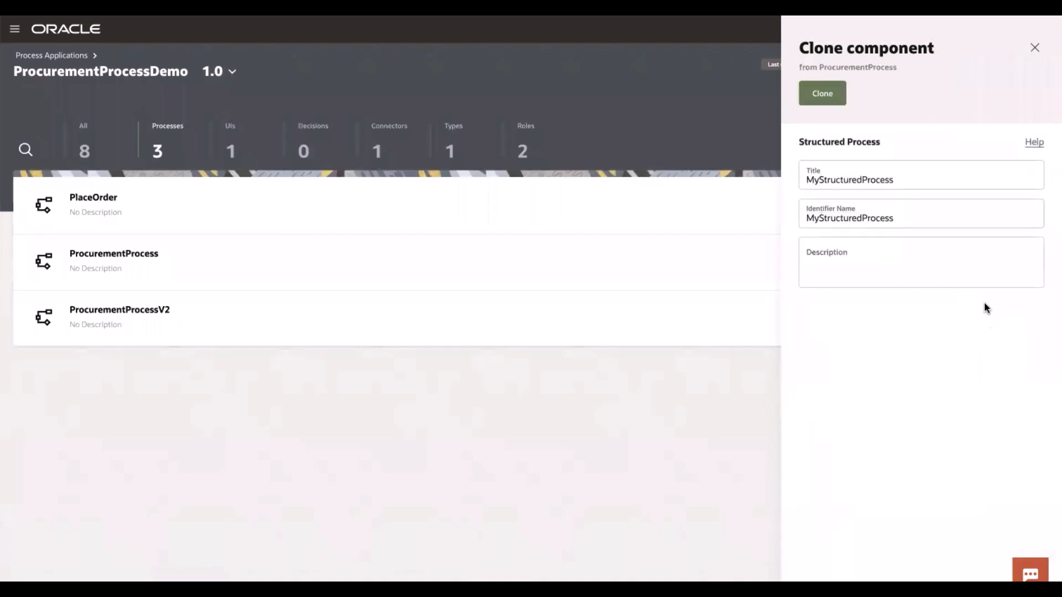
left_click(958, 187)
key("ctrl+a")
type("P")
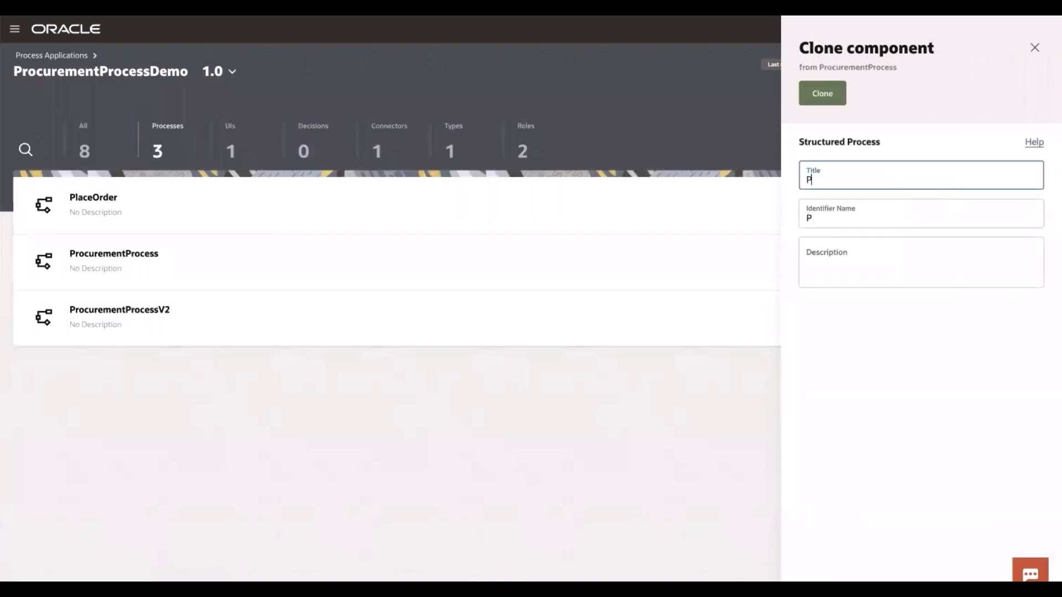
type("rocurementProcess")
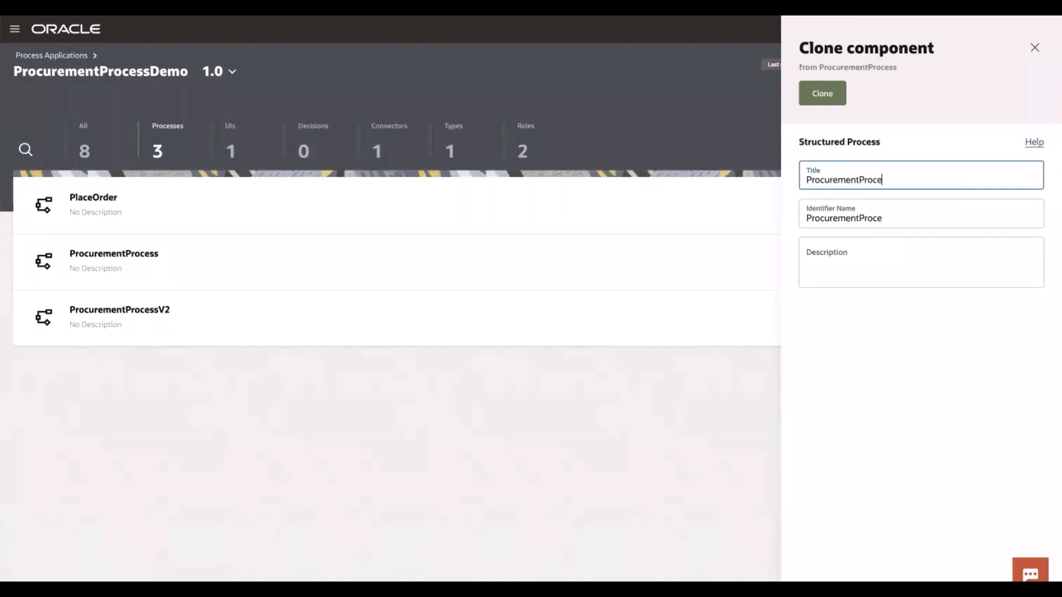
type("wOIC")
left_click(830, 93)
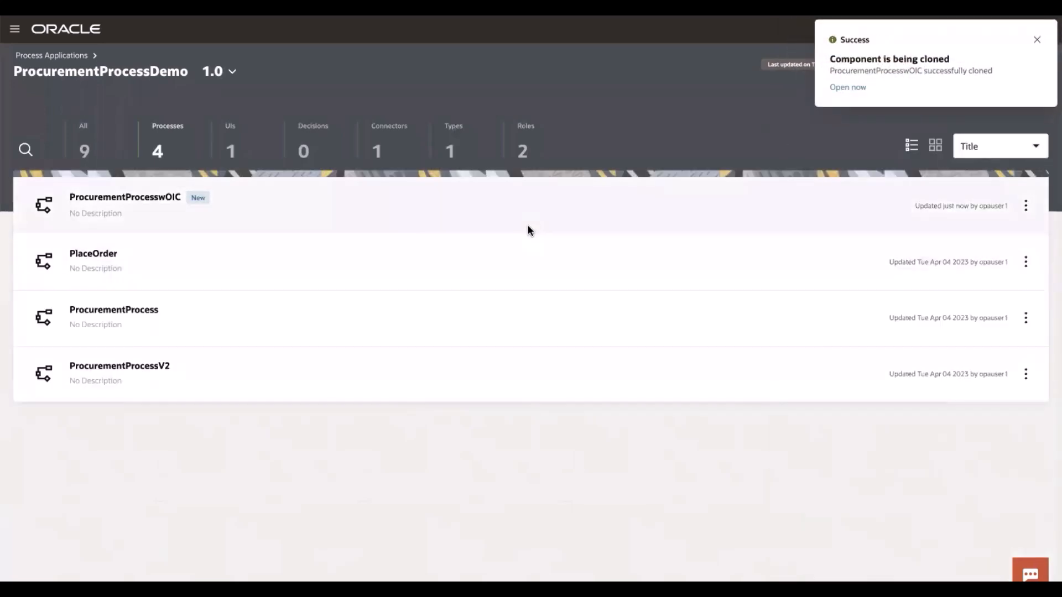
Open ProcurementProcesswOIC and change the Notification Requestor activity's type to Integration.
left_click(293, 217)
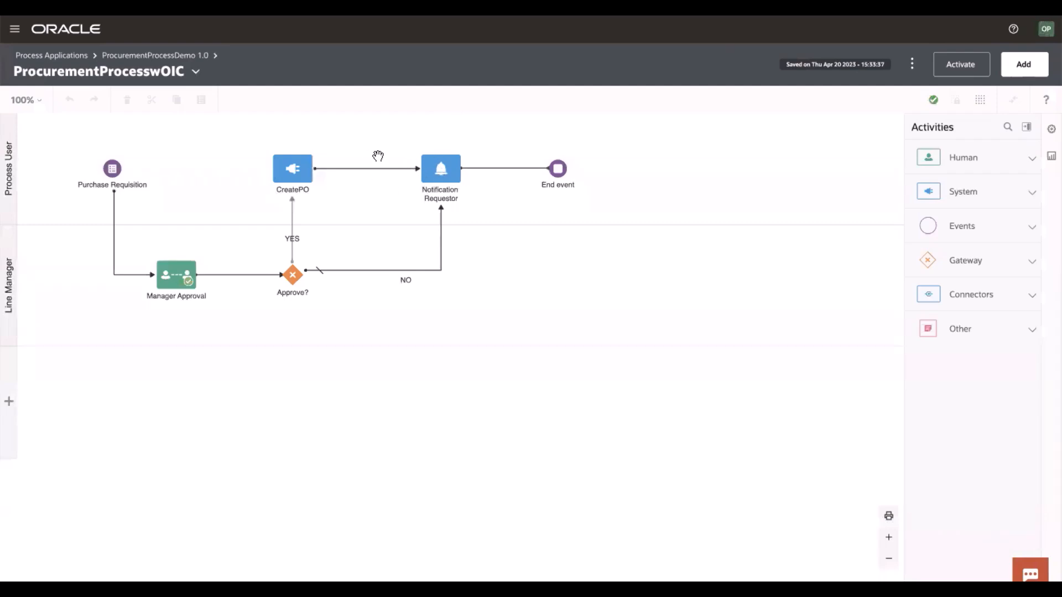
left_click(447, 173)
left_click(472, 166)
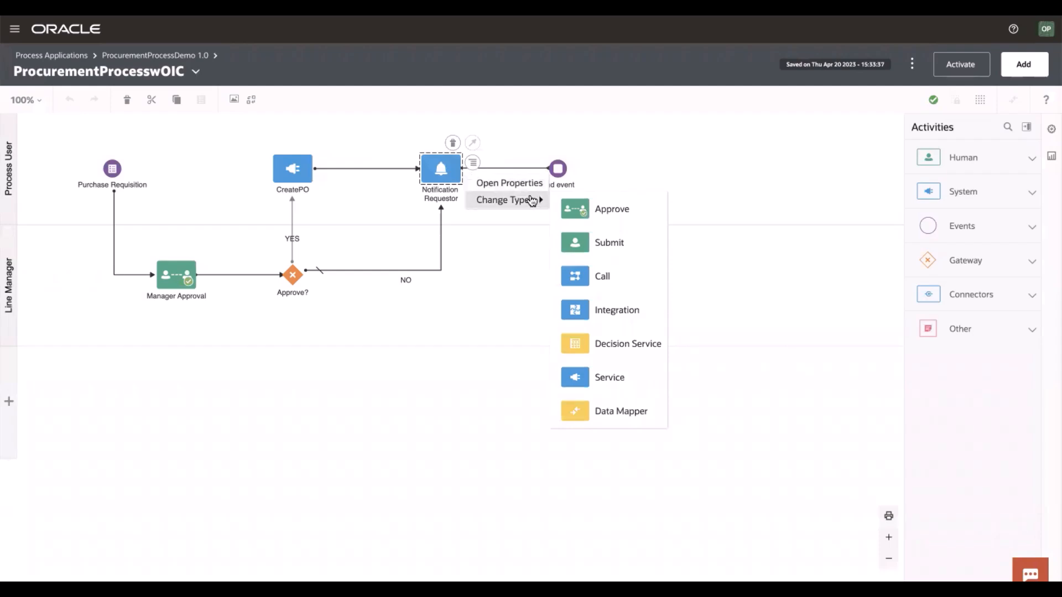
left_click(643, 310)
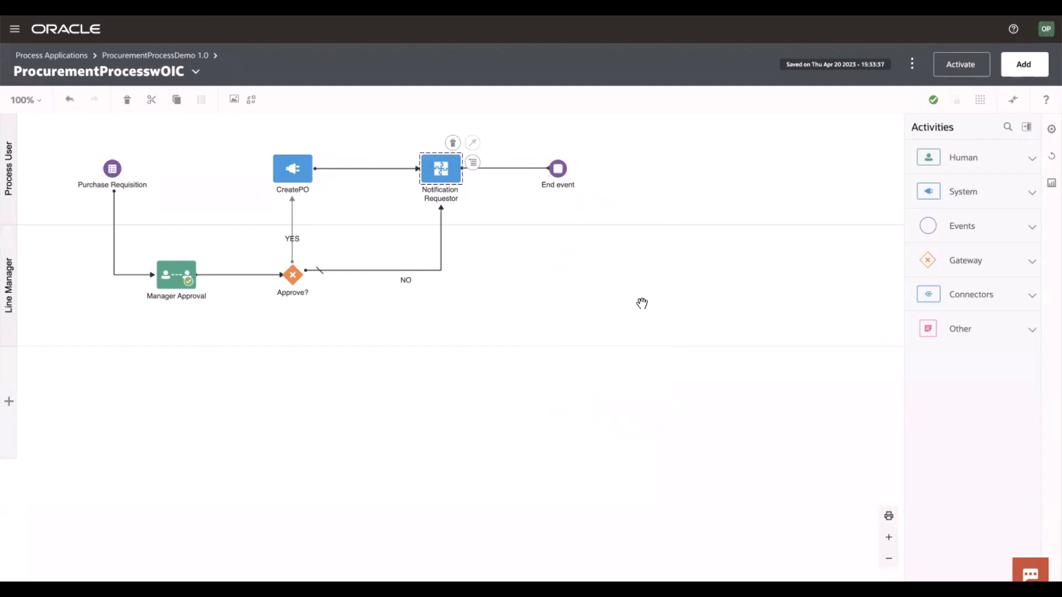
left_click(747, 179)
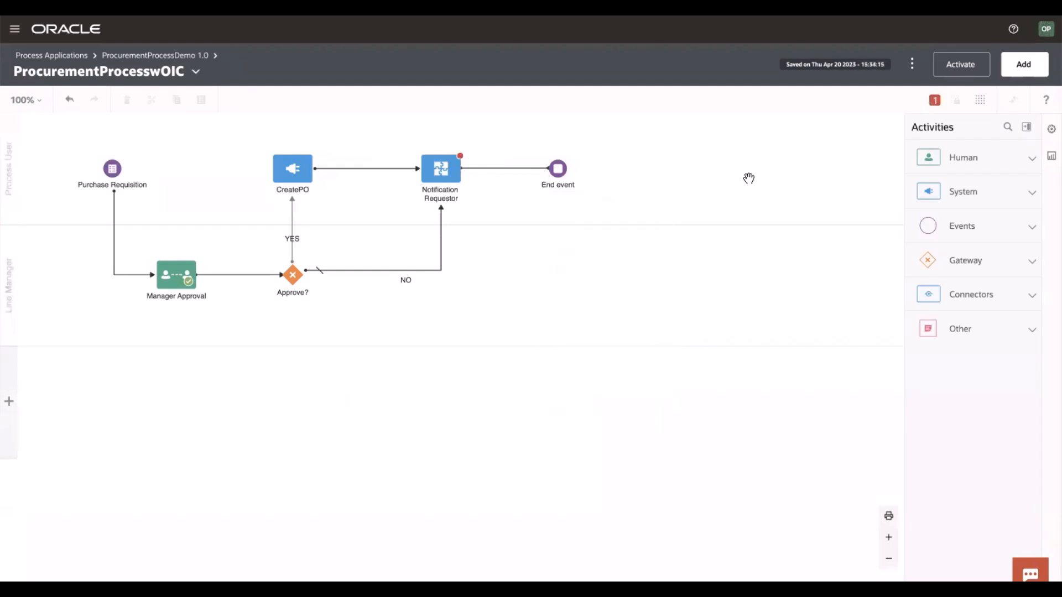
Add an Integration connector component to the application using the Oracle Slack Push Notification integration.
left_click(1025, 66)
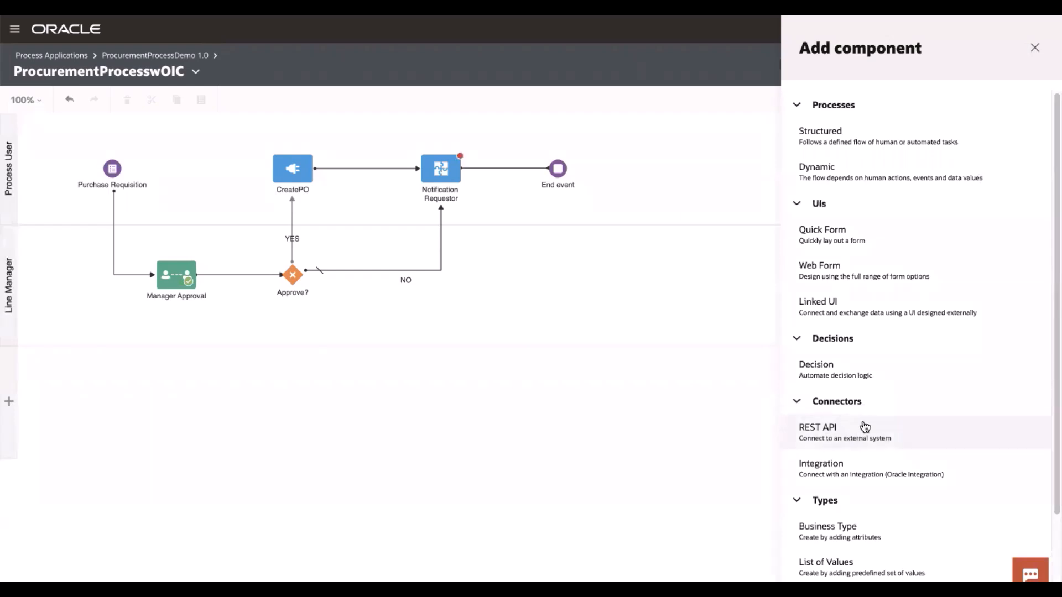
left_click(861, 470)
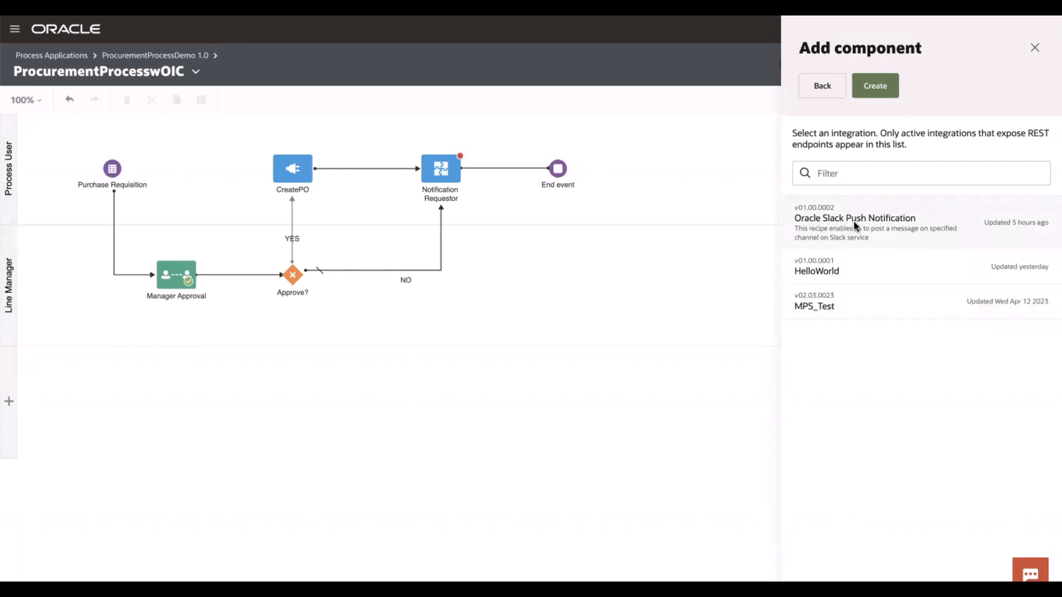
left_click(901, 223)
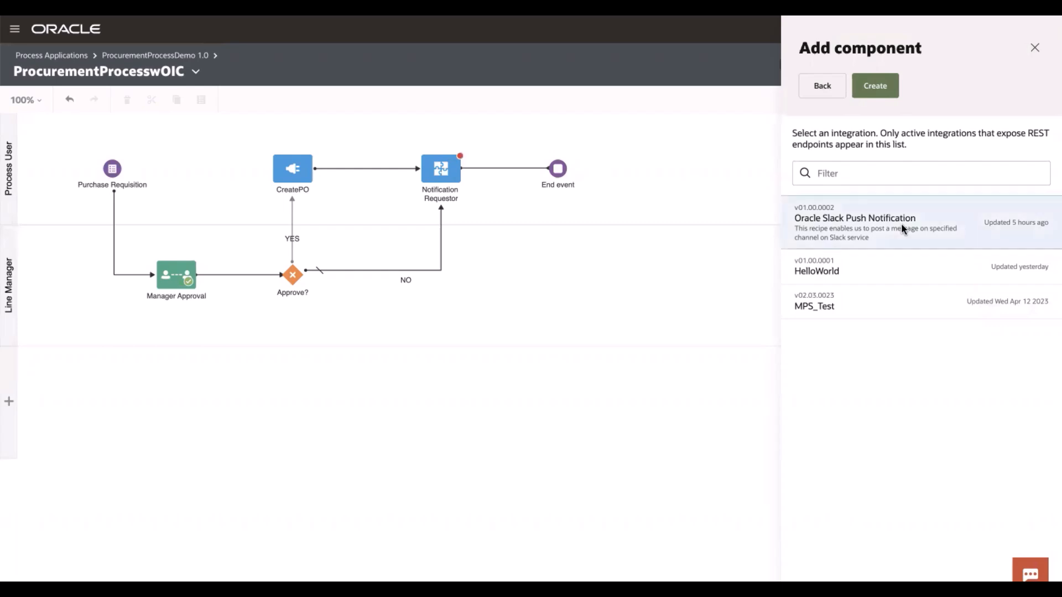
left_click(878, 87)
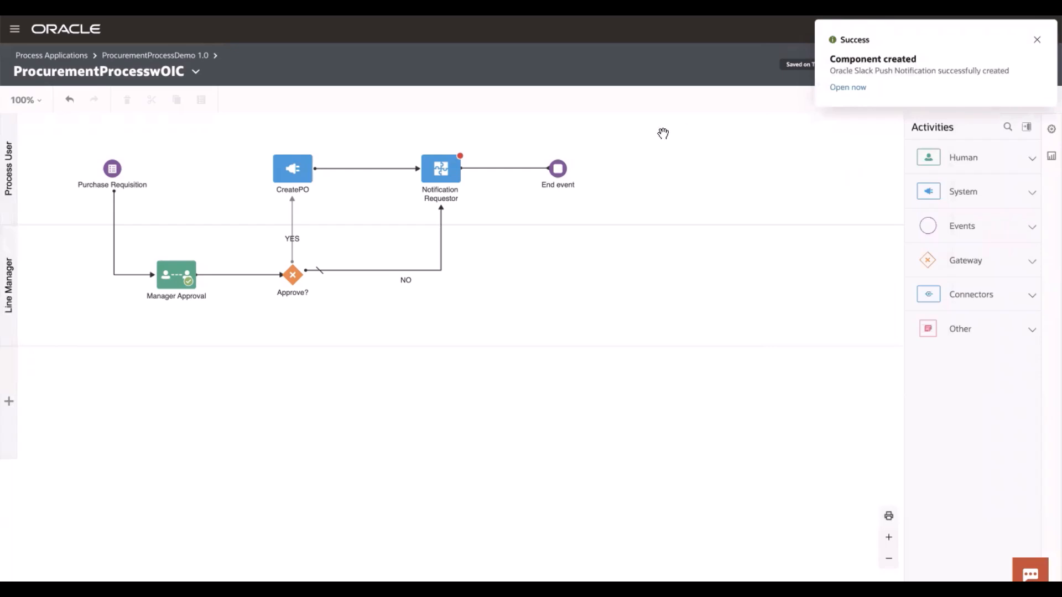
Open the Oracle Slack Push Notification connector and display its palette visibility settings.
left_click(195, 73)
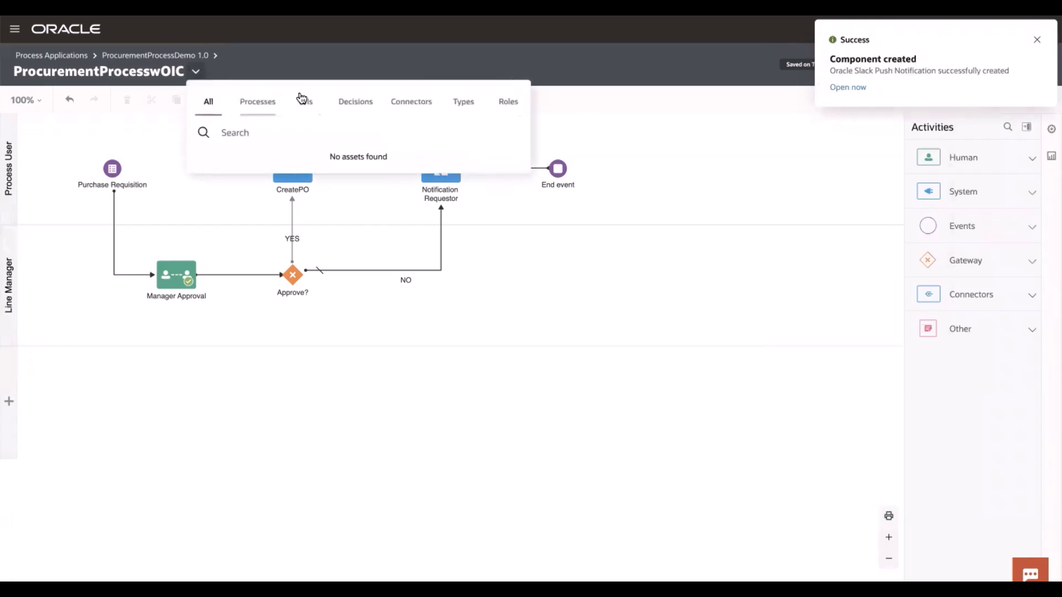
left_click(410, 109)
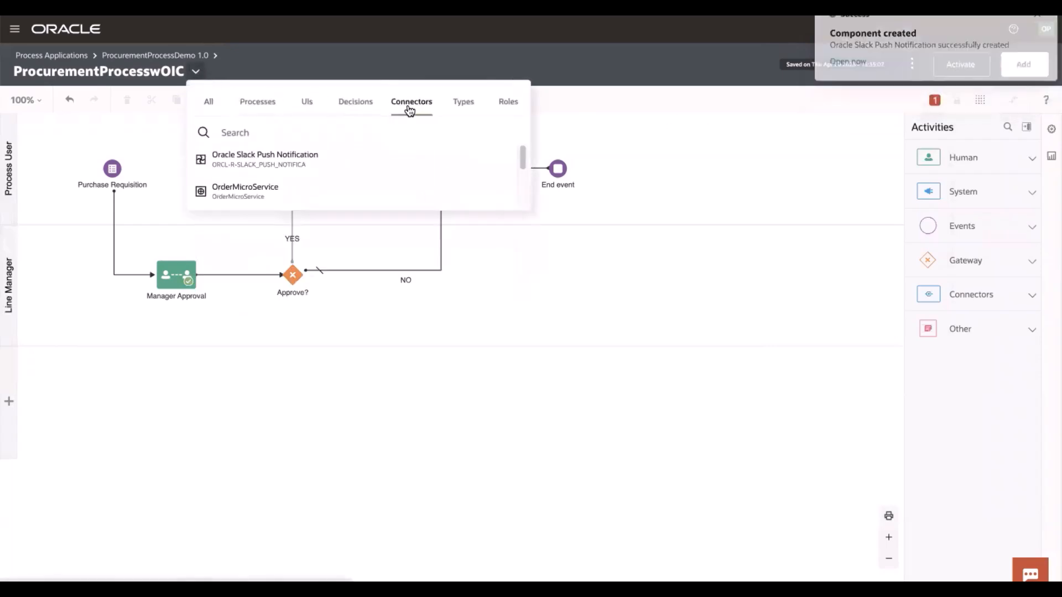
left_click(306, 155)
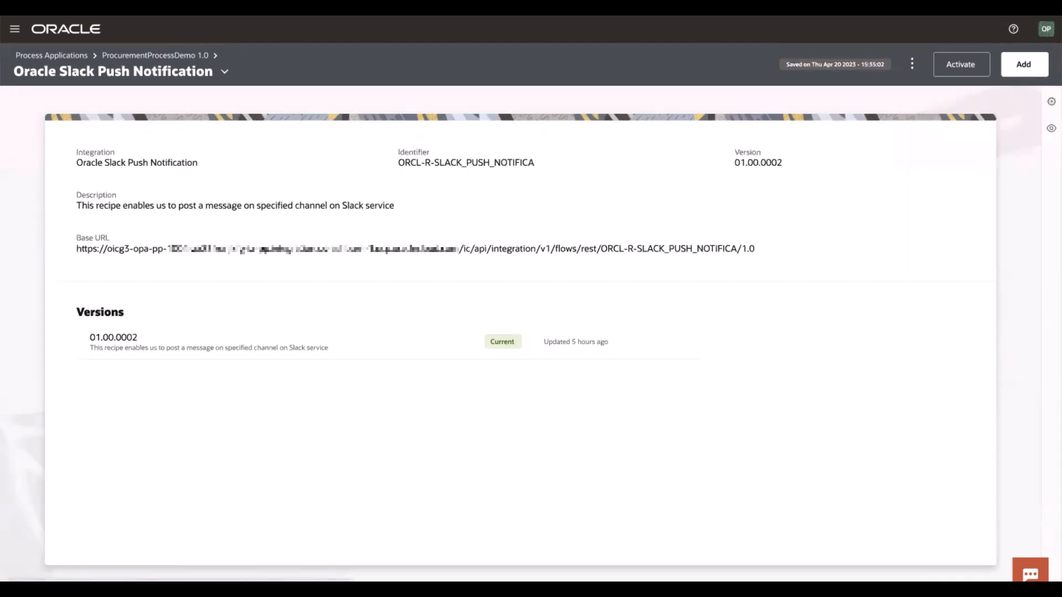
left_click(1051, 128)
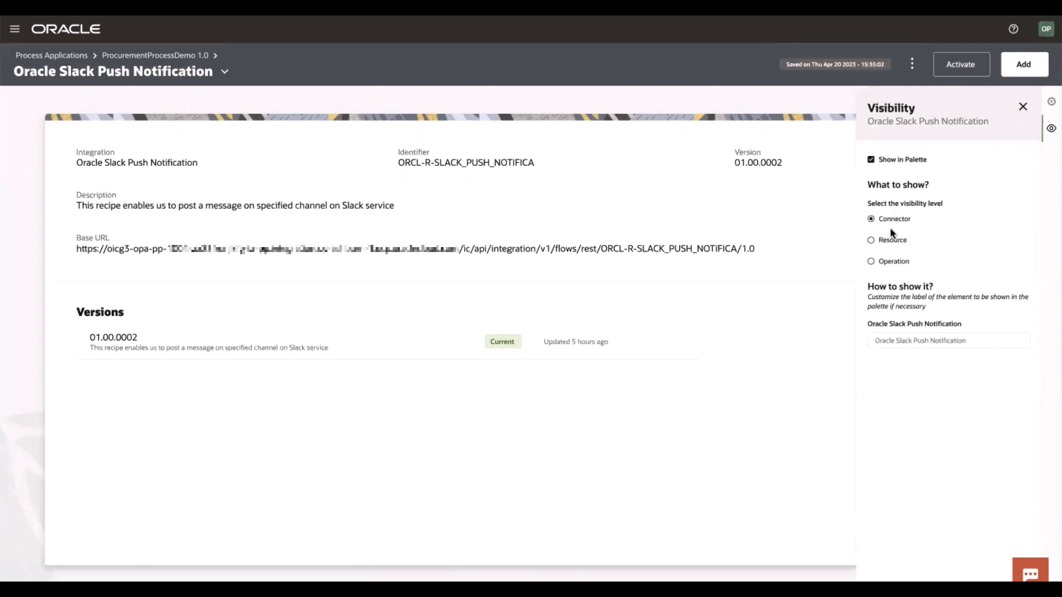
Return to ProcurementProcesswOIC and replace the Notification Requestor activity with the Oracle Slack Push Notification integration.
left_click(1023, 107)
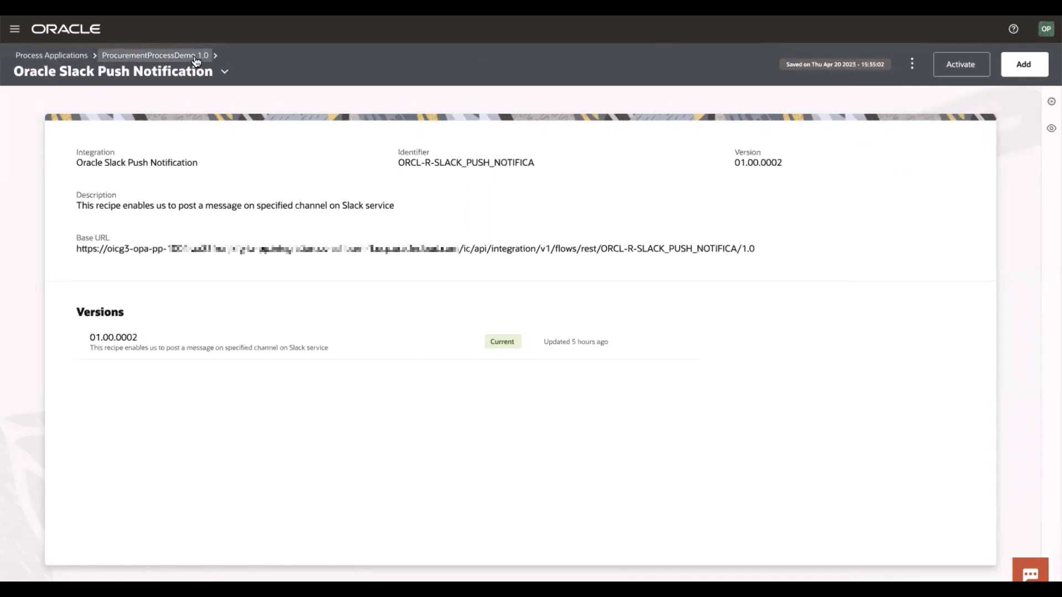
left_click(196, 58)
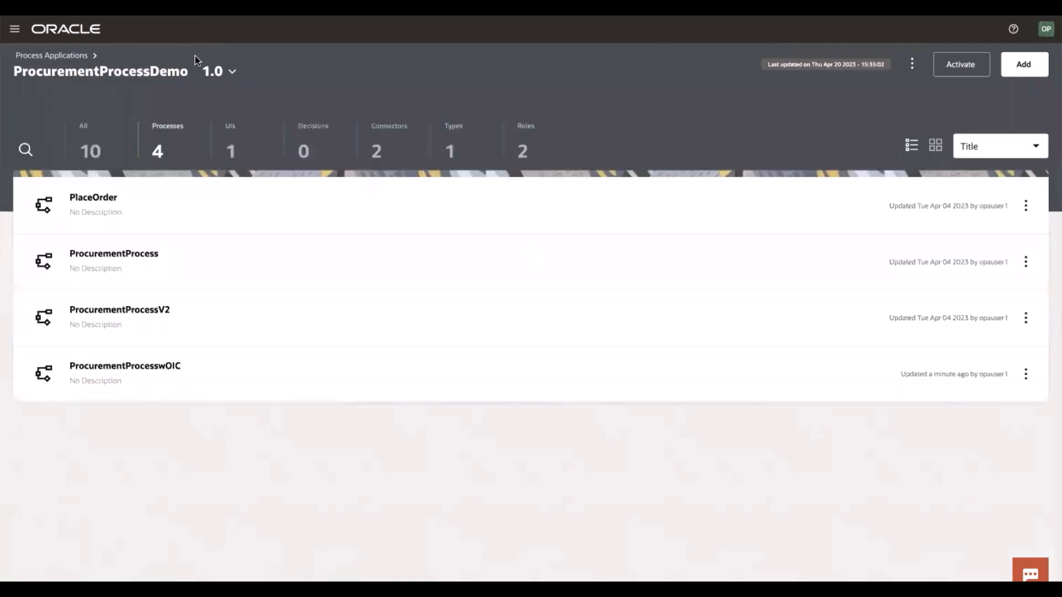
left_click(175, 367)
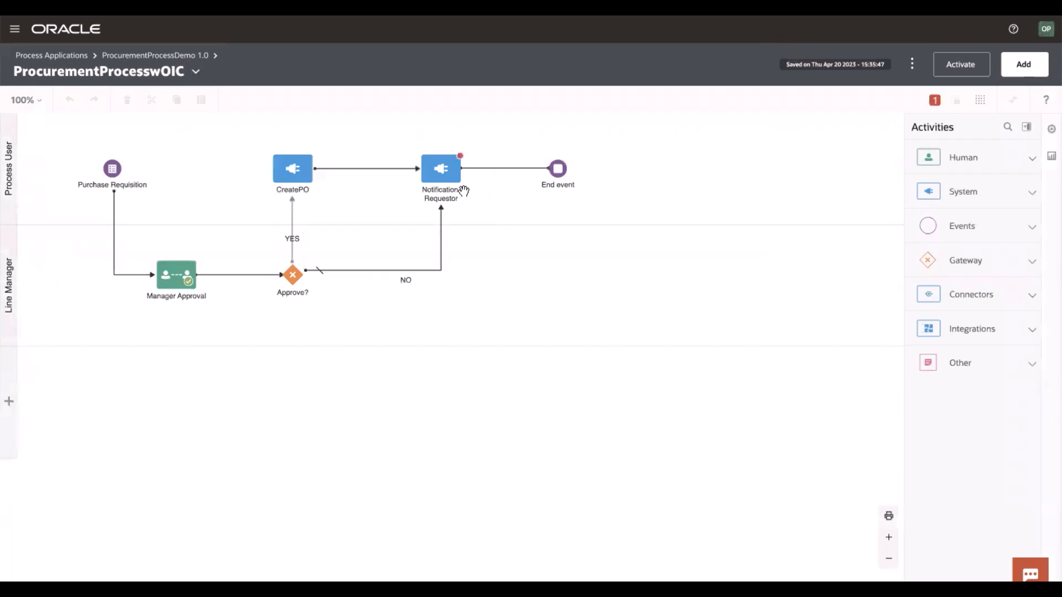
left_click(448, 178)
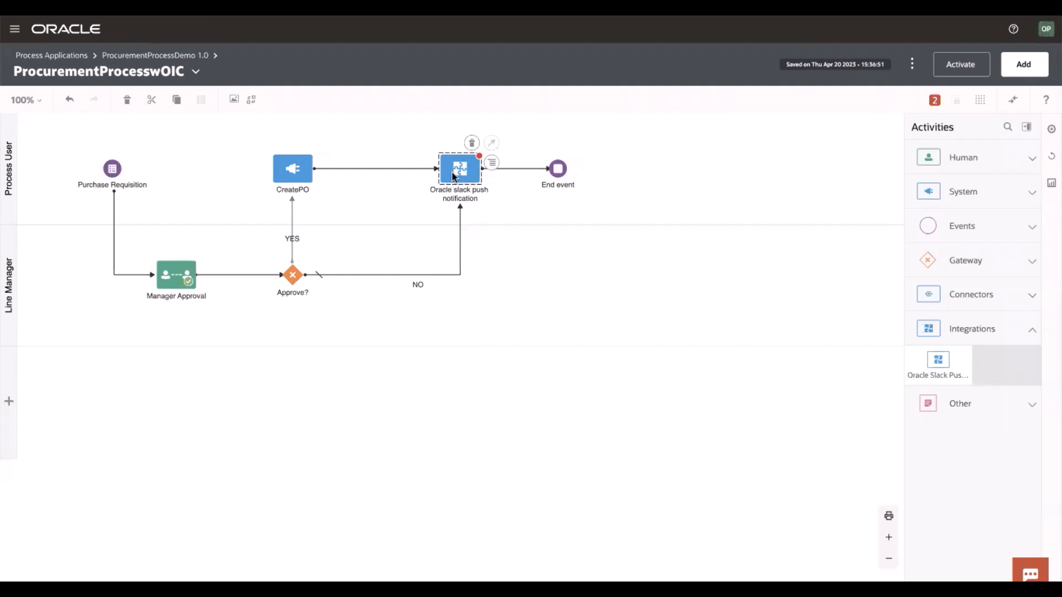
Configure the Slack notification activity to use the Oracle Slack Push Notification service, /postMessage resource and POST operation.
left_click(492, 162)
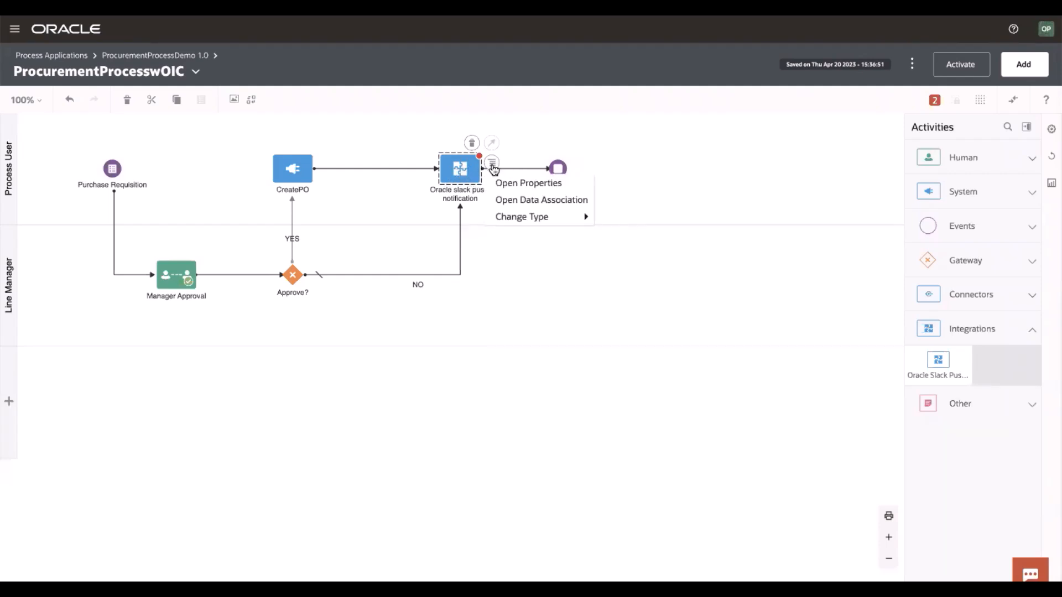
left_click(534, 183)
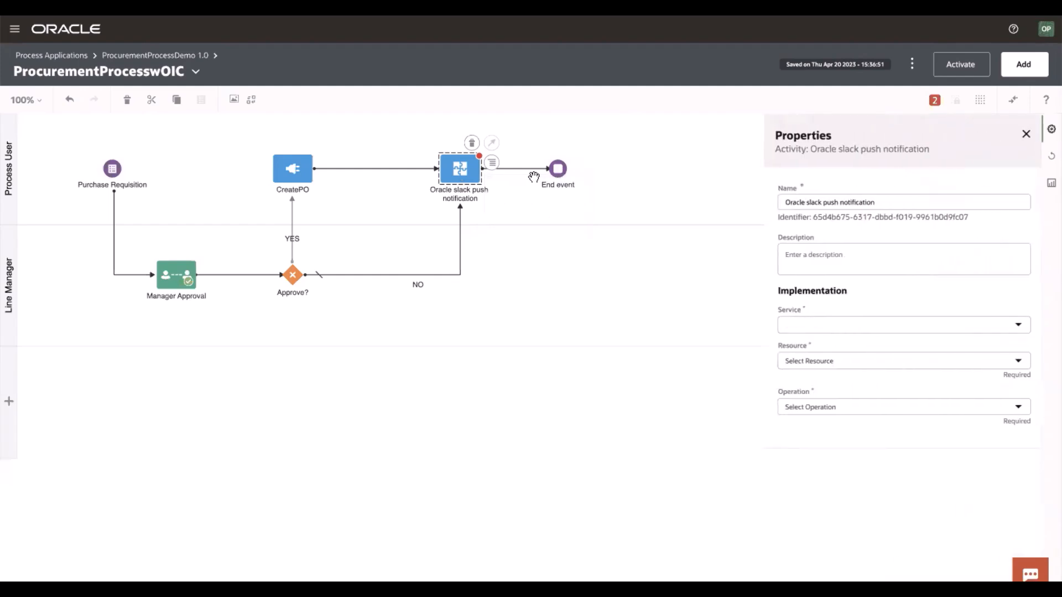
left_click(833, 326)
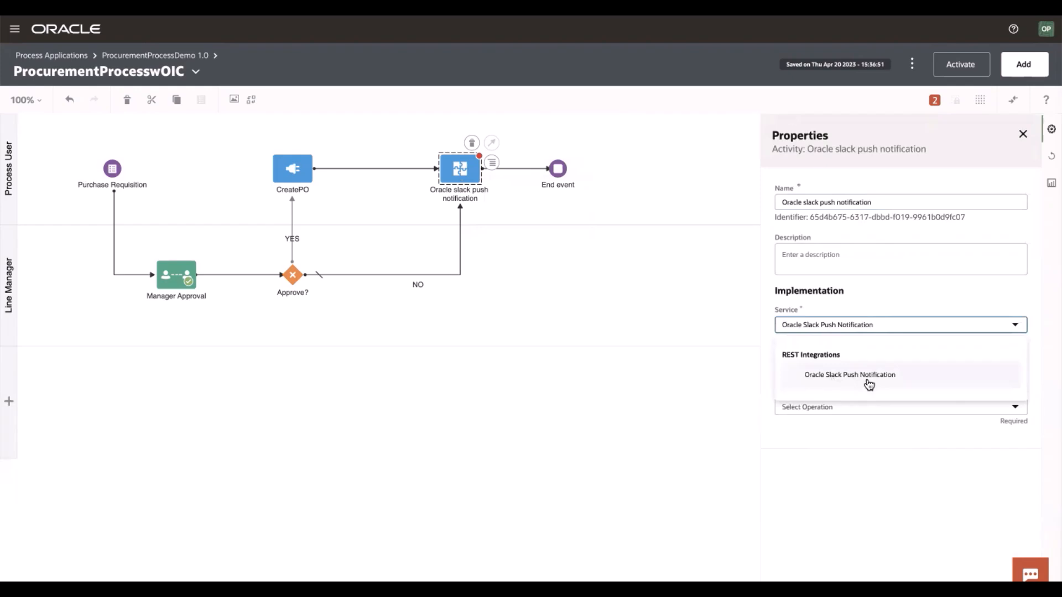
left_click(826, 380)
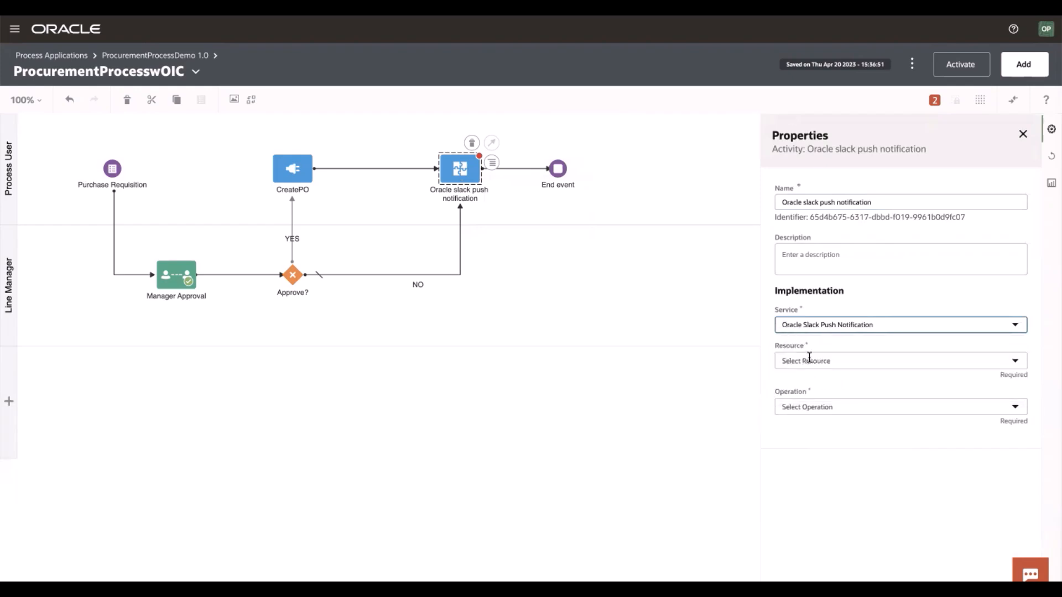
left_click(828, 360)
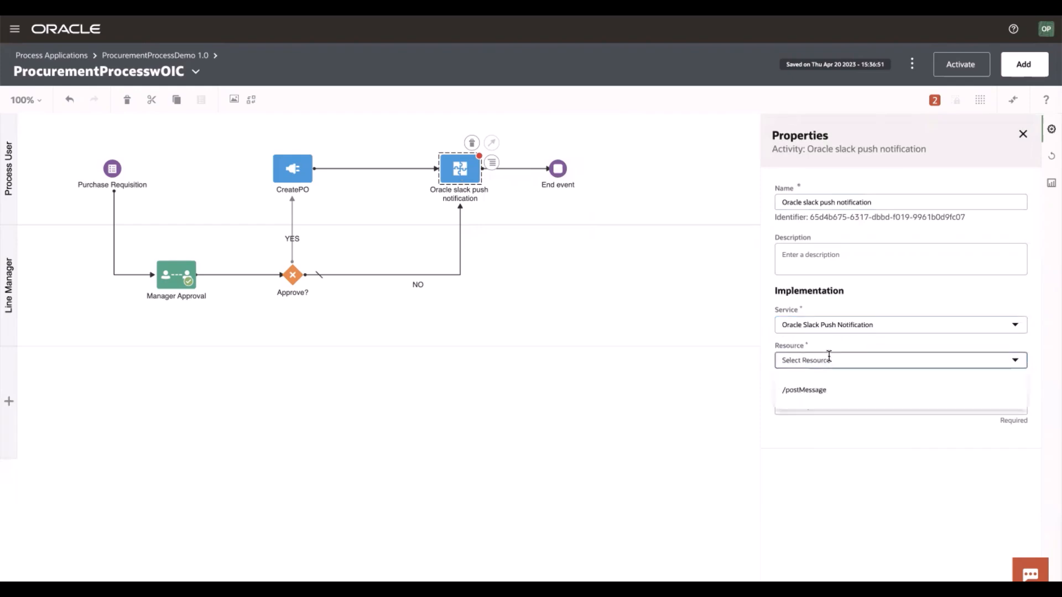
left_click(834, 394)
left_click(850, 396)
left_click(827, 433)
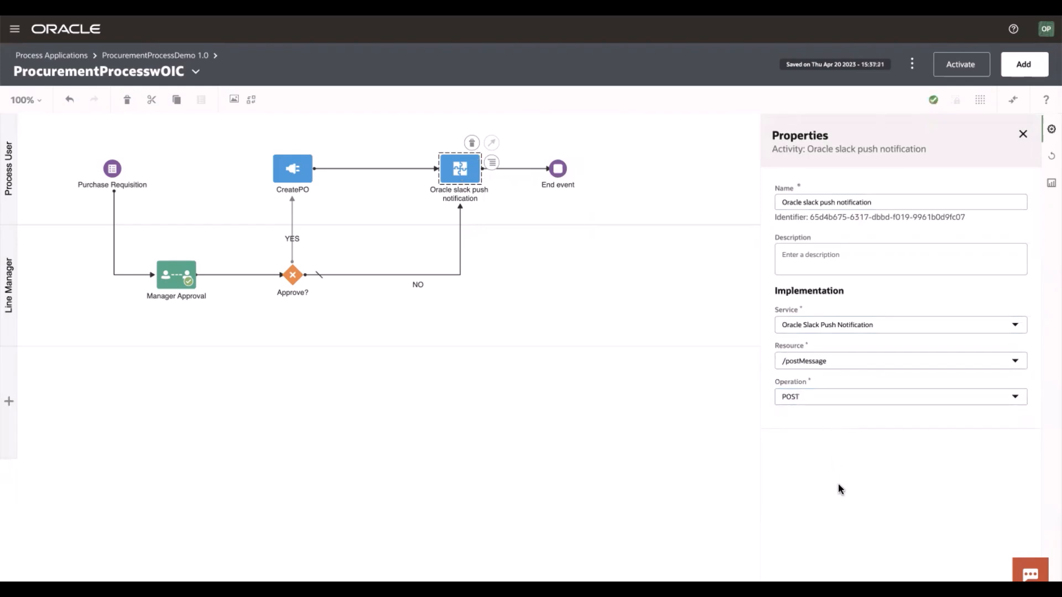
left_click(1023, 134)
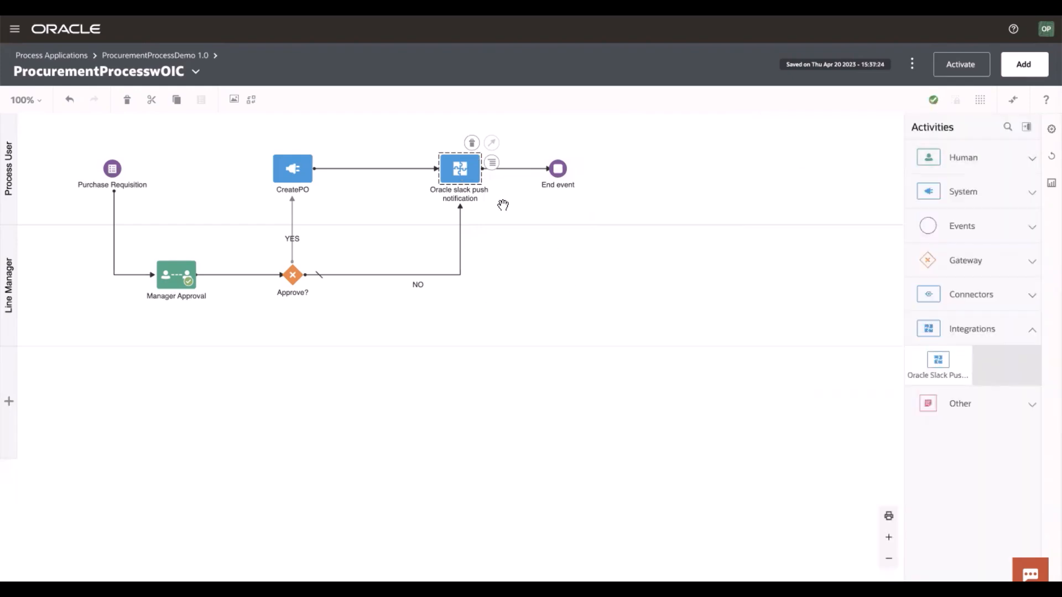
Open the Slack notification activity's data association and map the string "opa-alerts" to input.body.channelName.
left_click(492, 163)
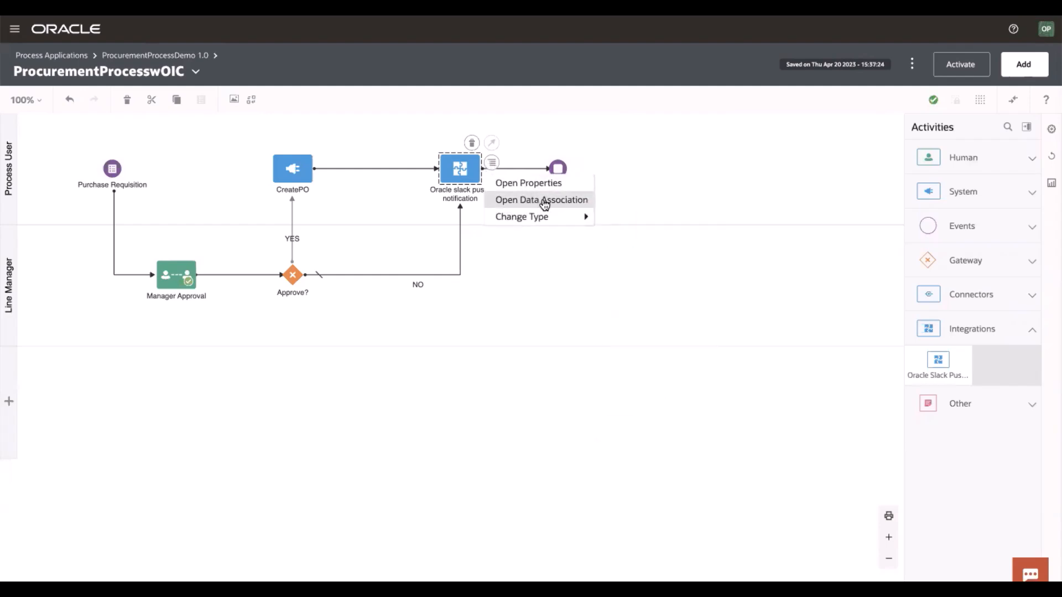
left_click(544, 202)
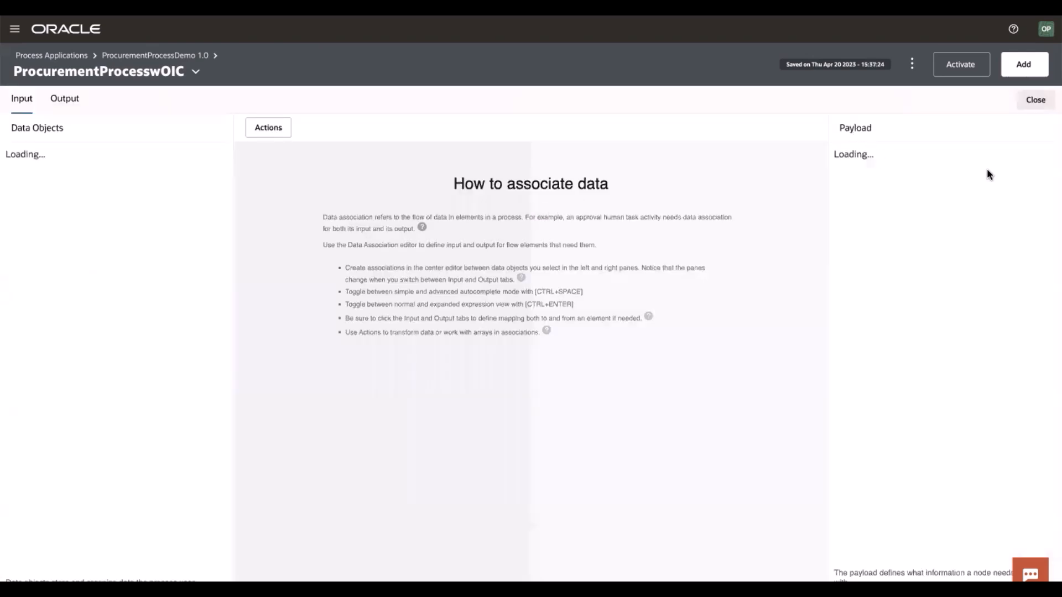
left_click(1047, 158)
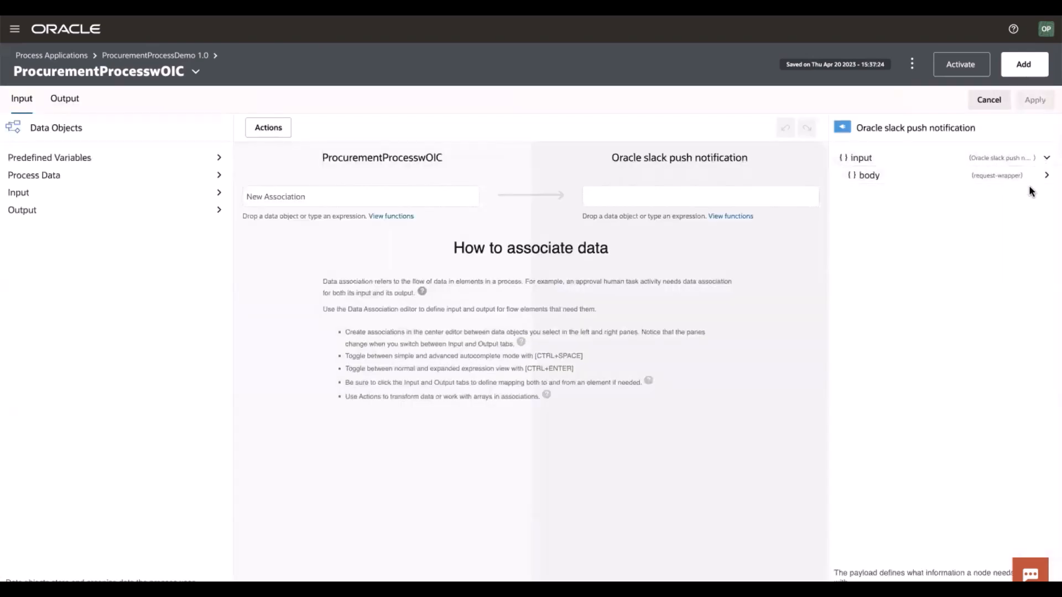
left_click(1046, 175)
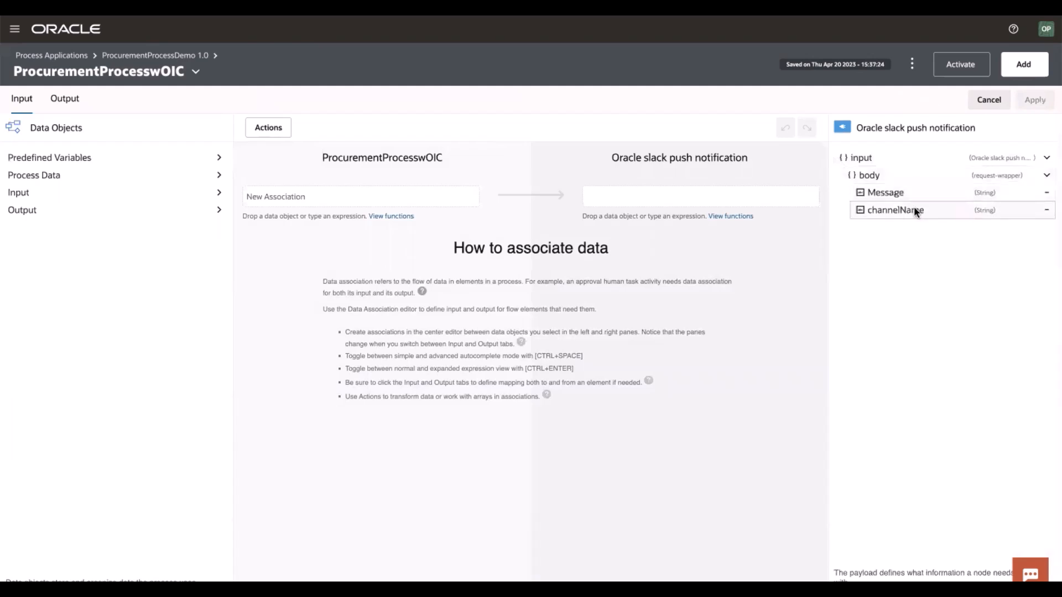
left_click_drag(924, 209, 764, 191)
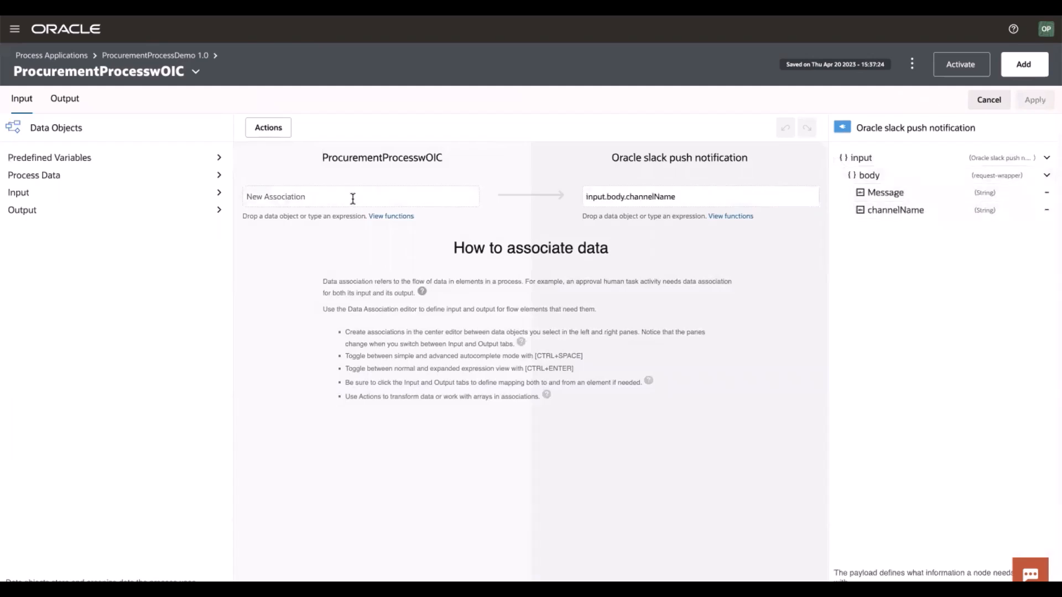
left_click(349, 198)
type("'")
type("opa")
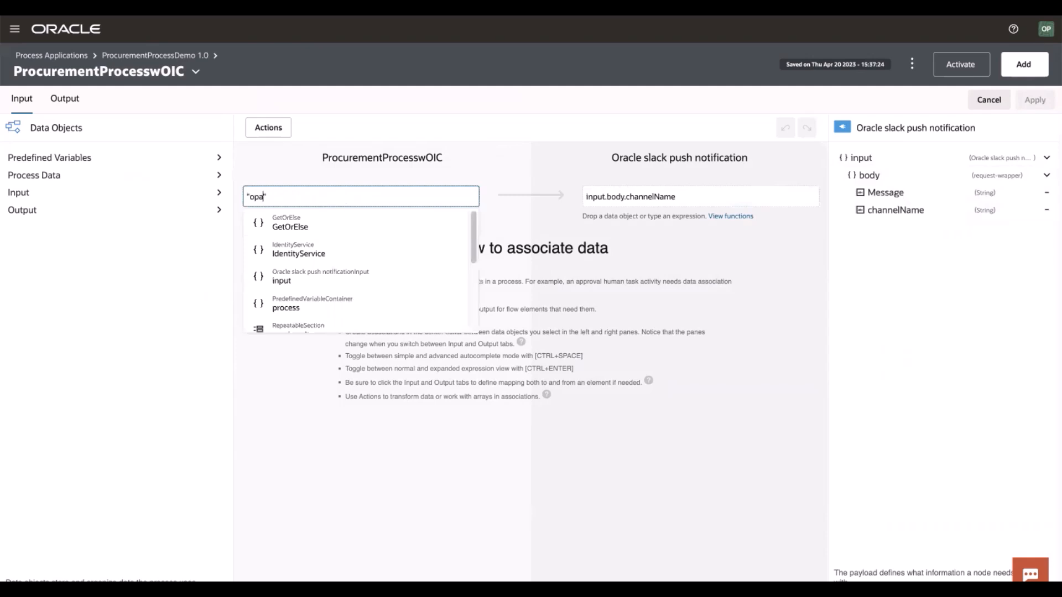
type("-alert")
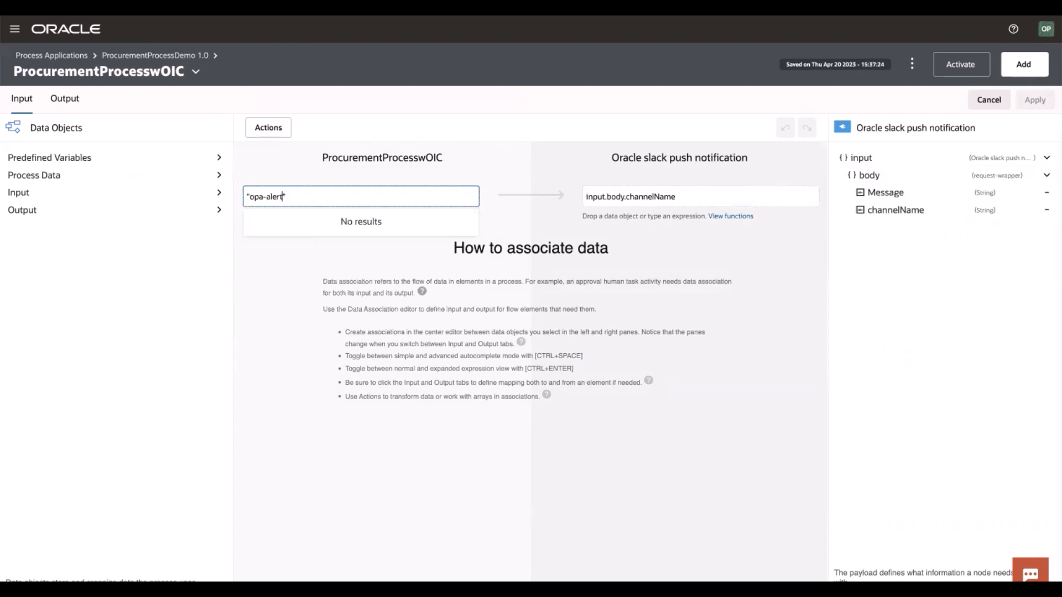
type("s")
left_click(670, 327)
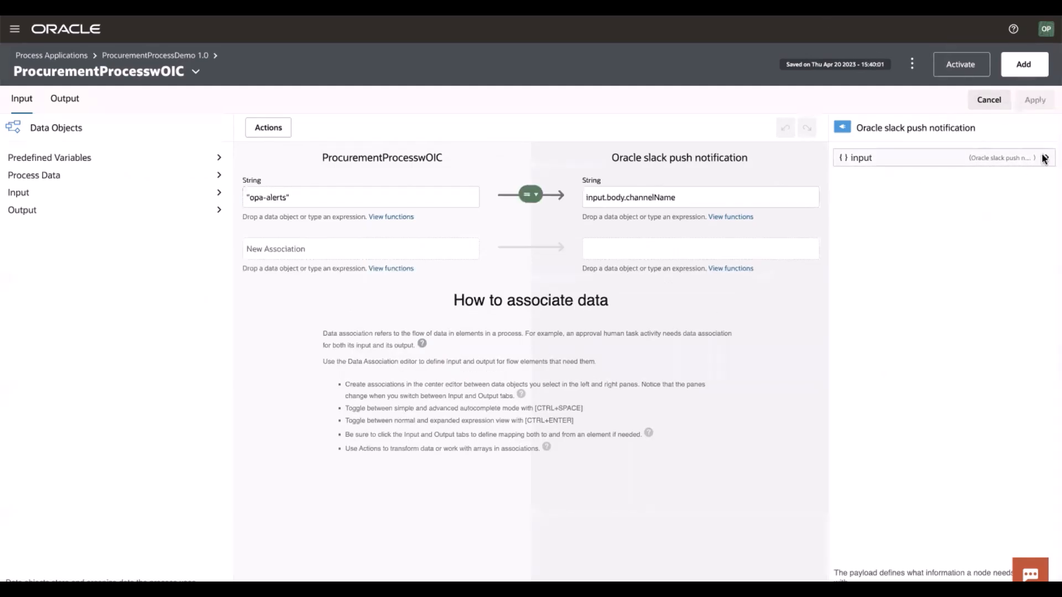
Map the expression "Your Purchase Requisition for "+ purchaseItem.itemDescription + "has been APPROVED!" to input.body.Message.
left_click(1046, 158)
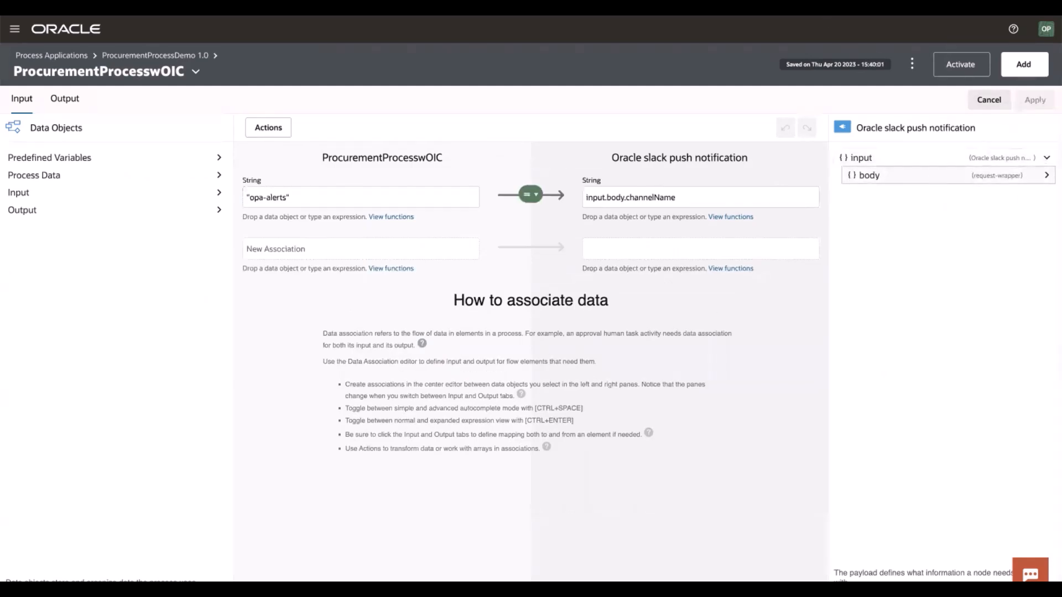
left_click(1046, 176)
left_click_drag(885, 193, 756, 248)
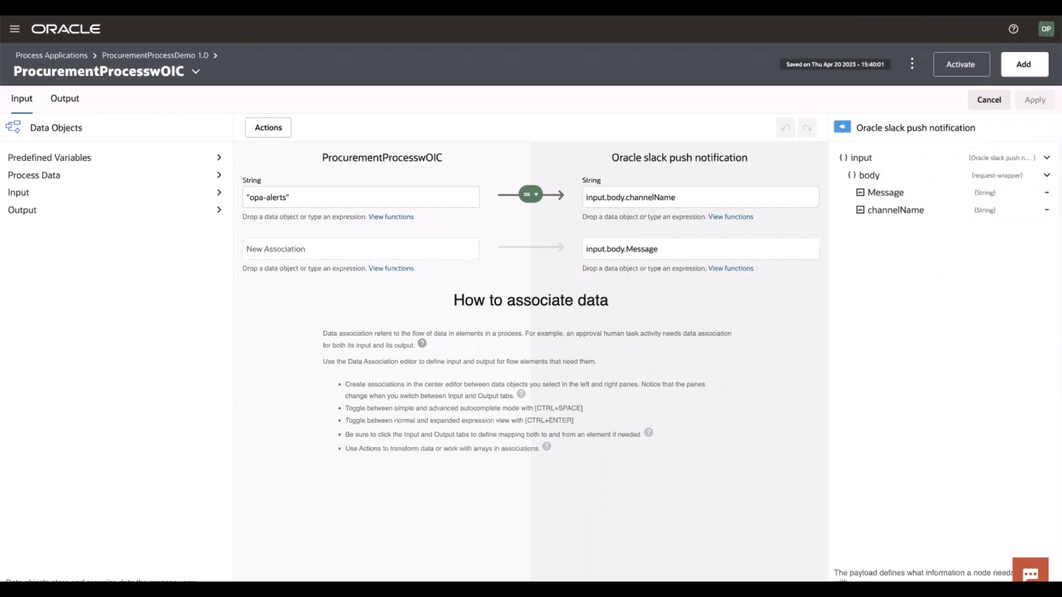
left_click(396, 249)
key("ctrl+v")
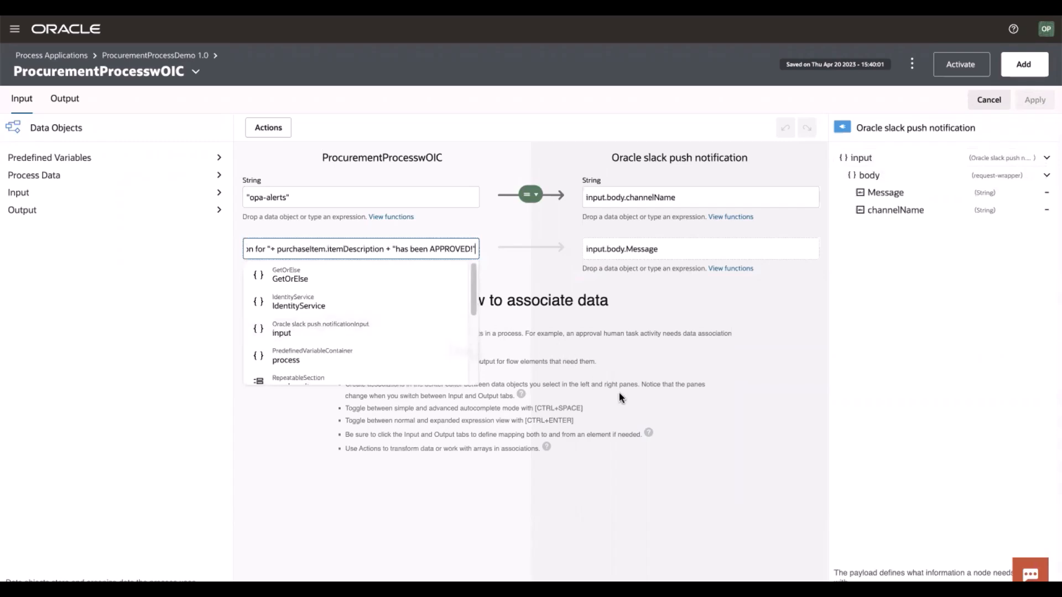
left_click(639, 387)
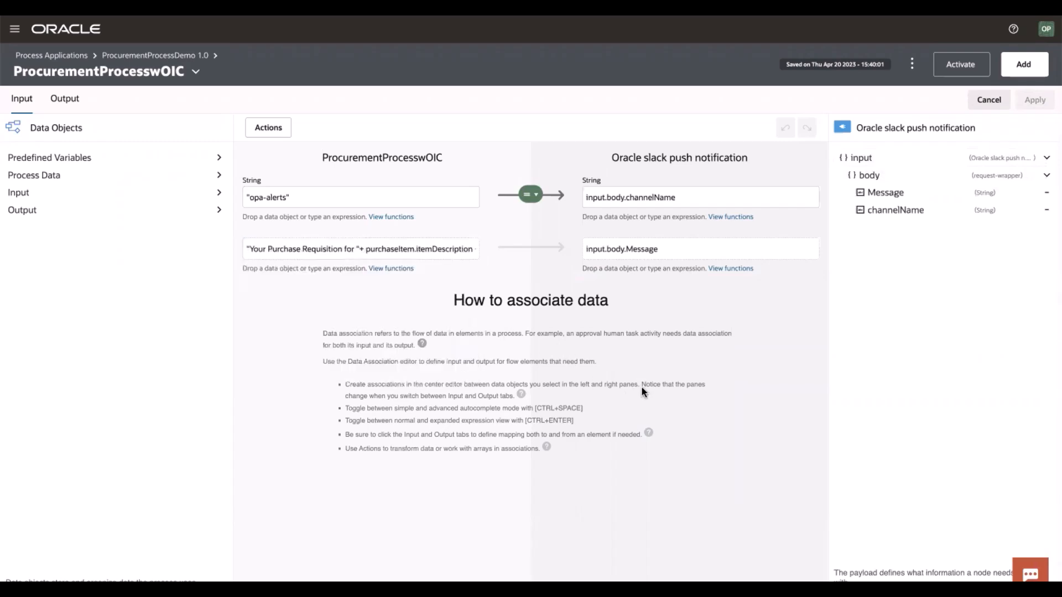
Add the condition taskOutcomeDataObject=="APPROVE" to the approval message association.
left_click(535, 250)
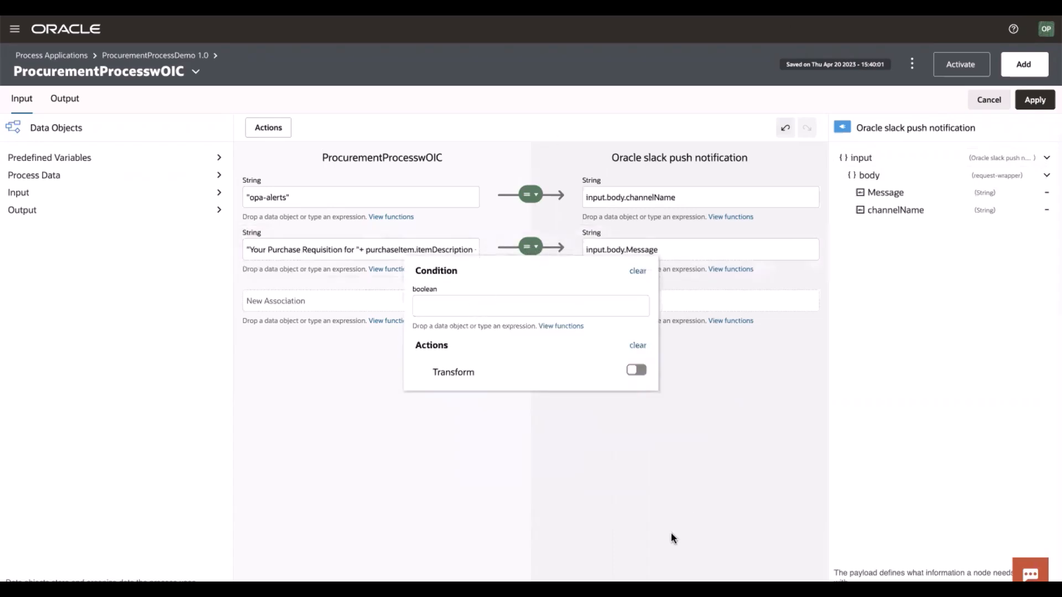
left_click(500, 308)
type("taskOutcomeDataObject==\"APPROVE\"")
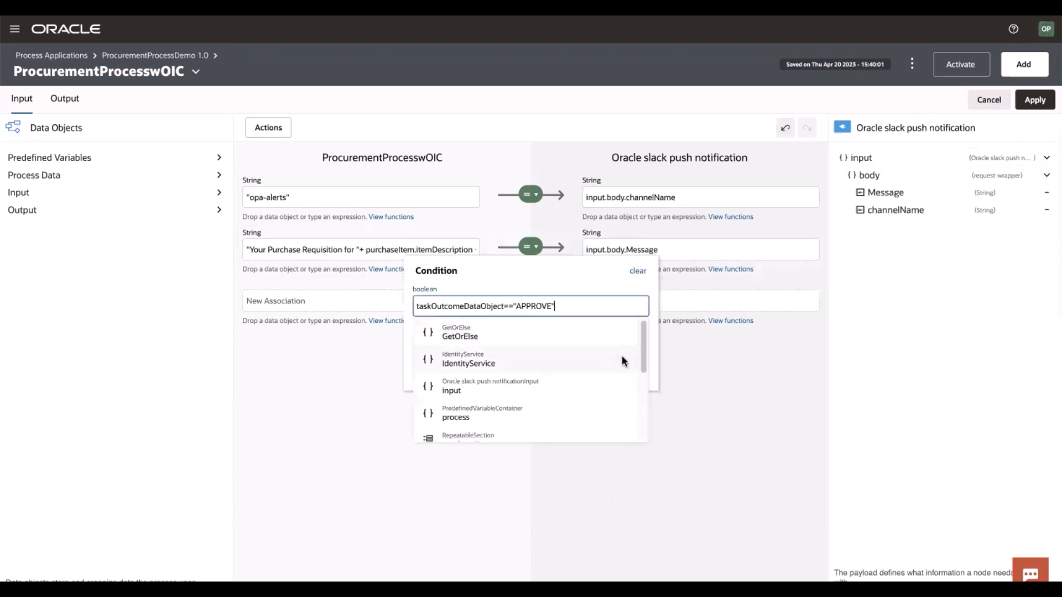
left_click(602, 279)
left_click(702, 377)
Add a second input.body.Message association with an expression starting "Your Purchase Requisition for "+ purchaseItem.itemDescription.
left_click_drag(885, 192, 740, 303)
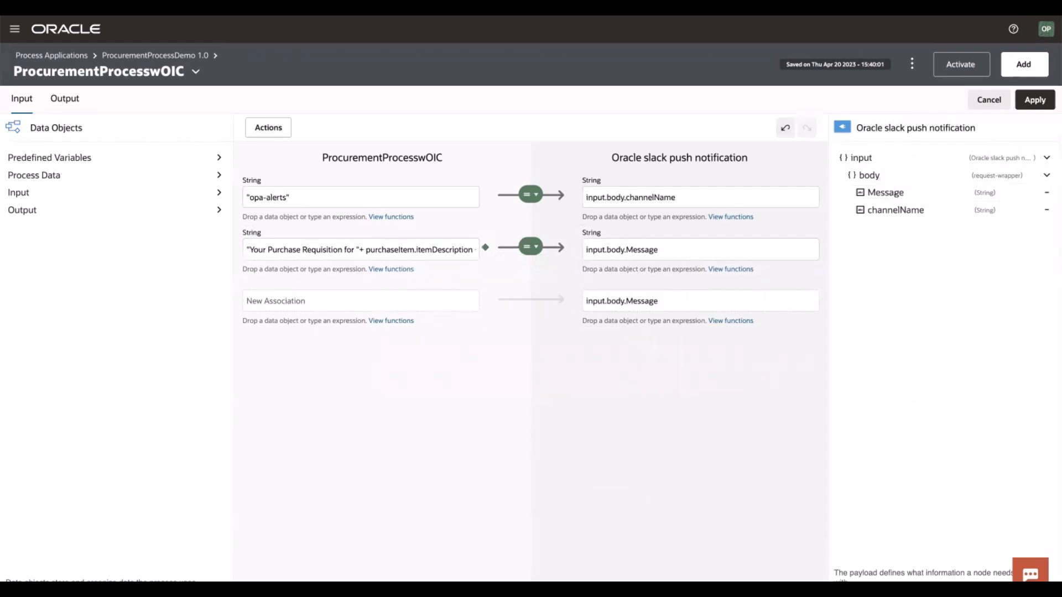
left_click(435, 301)
key("ctrl+v")
left_click(573, 368)
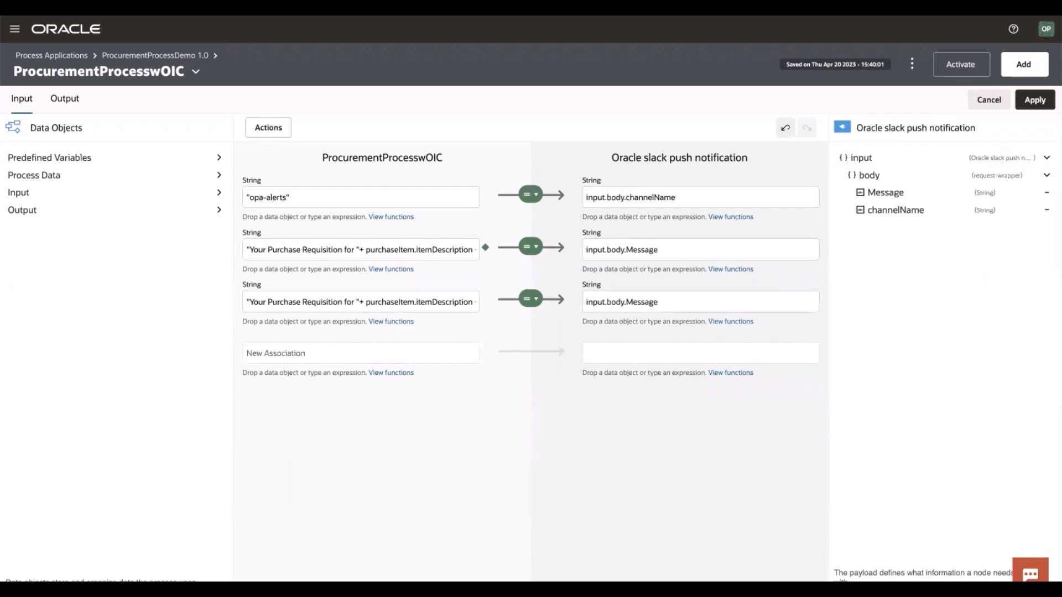
Set the second message association's condition to taskOutcomeDataObject!="APPROVE" and apply the data association.
left_click(532, 299)
left_click(522, 357)
type("taskOutcomeDataObject!=\"APPROVE\"")
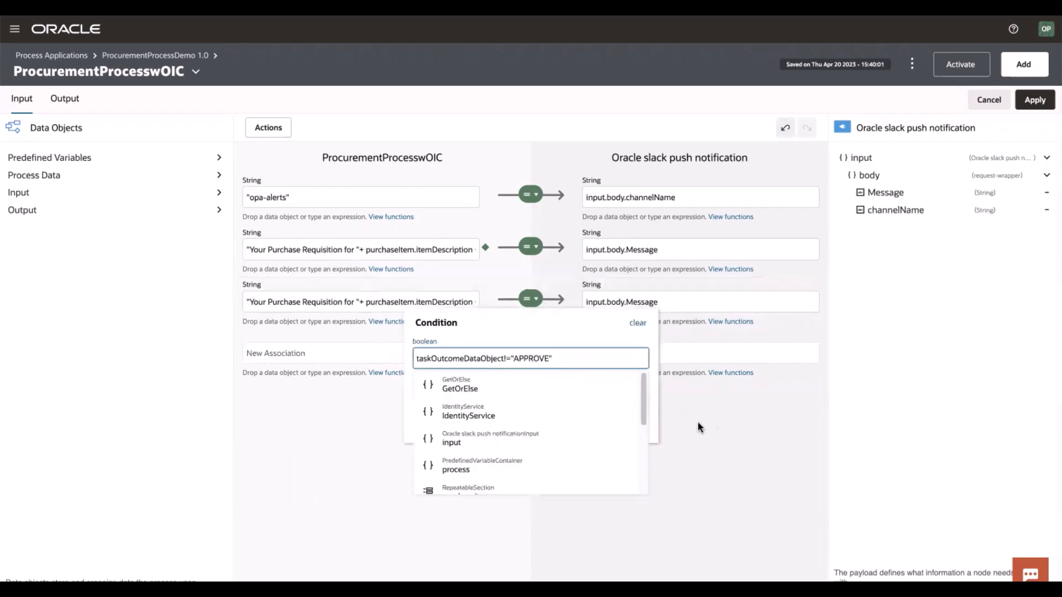
left_click(592, 330)
left_click(714, 447)
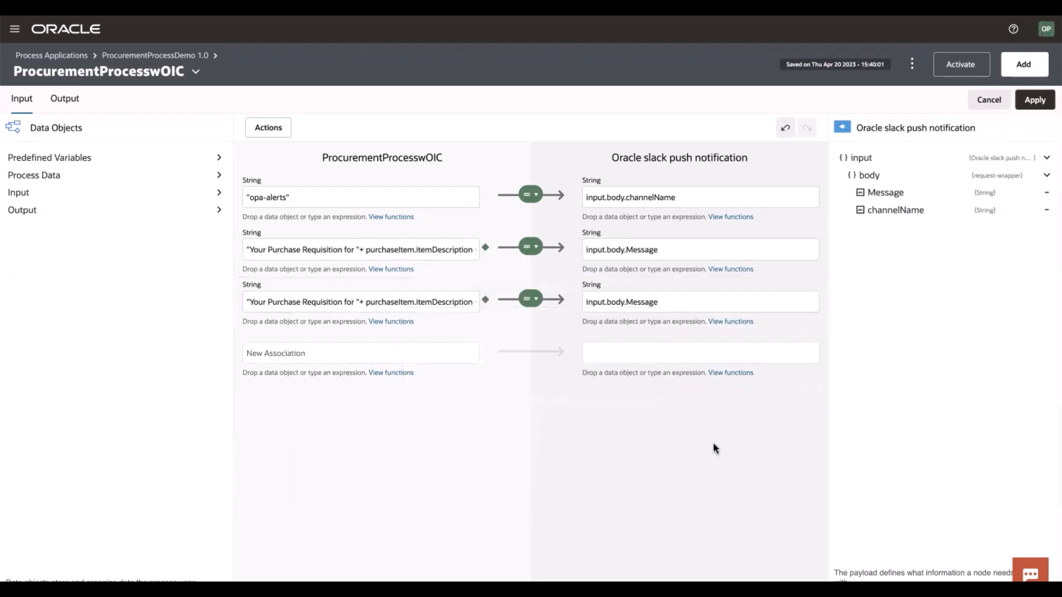
left_click(1035, 99)
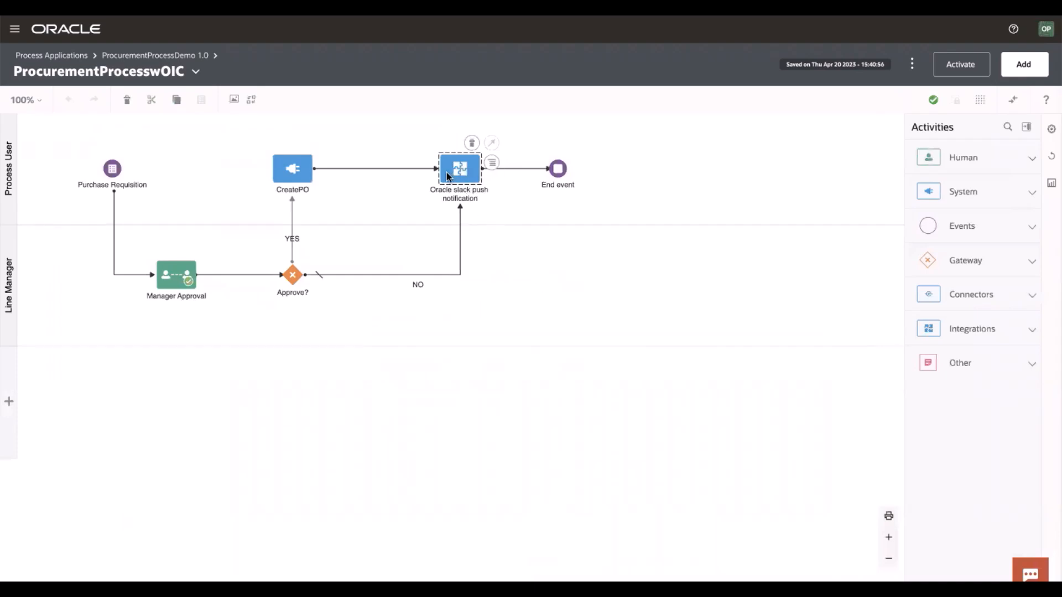
left_click(551, 275)
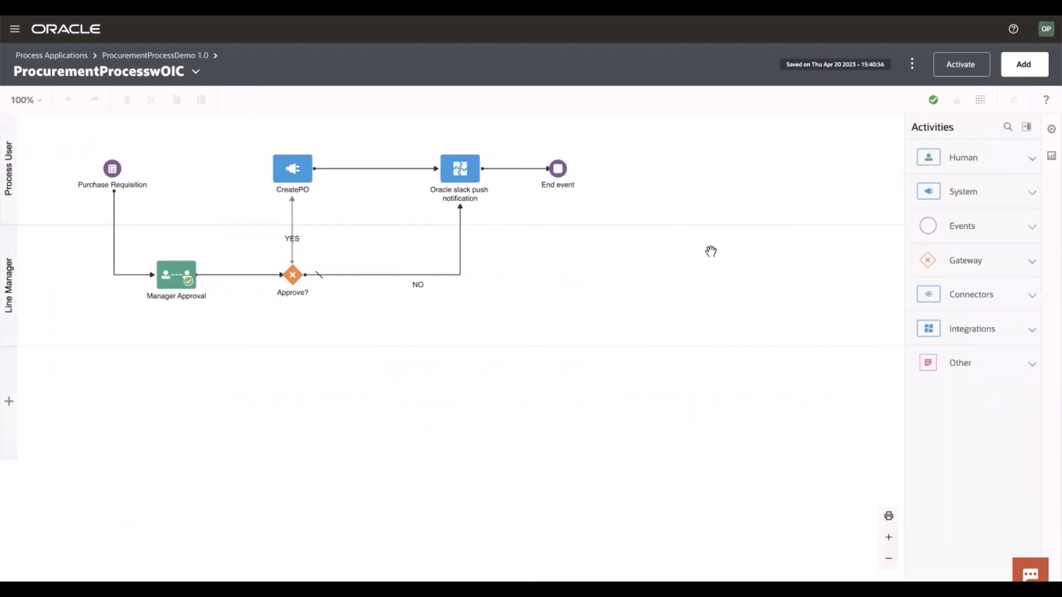
Activate version 1.0 of ProcurementProcessDemo with a new snapshot.
left_click(958, 66)
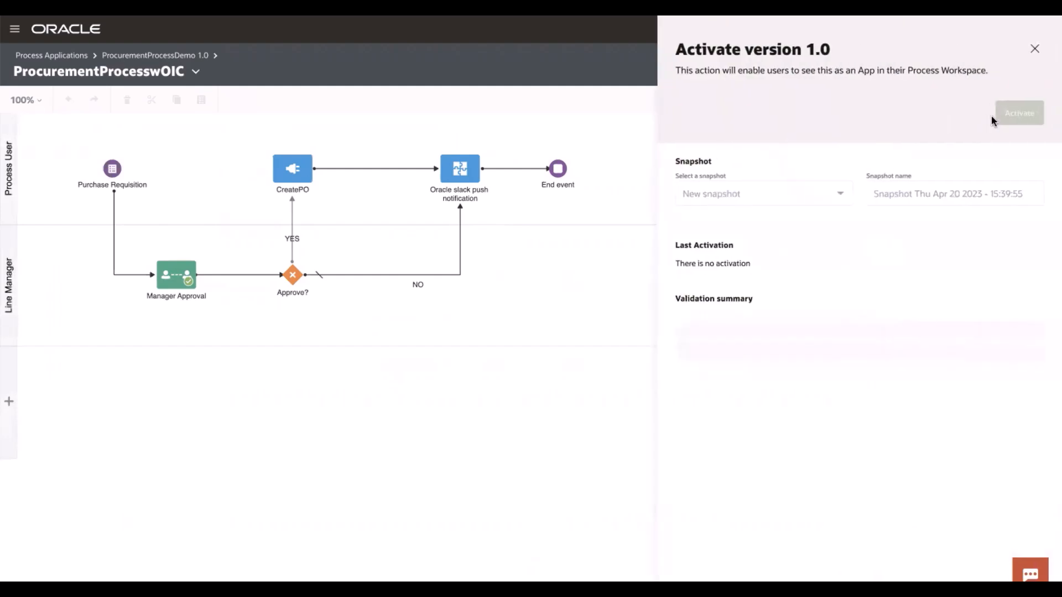
left_click(1022, 117)
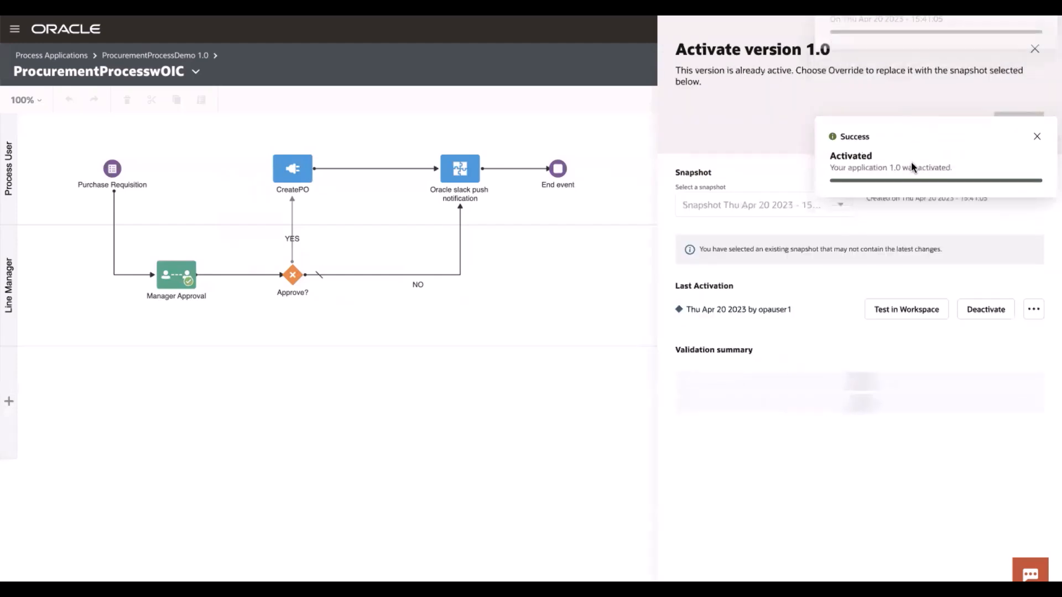
Test the application in Workspace, filter the start requests by "procurement" and open the ProcurementProcesswOIC Create Purchase Requisition form.
left_click(914, 312)
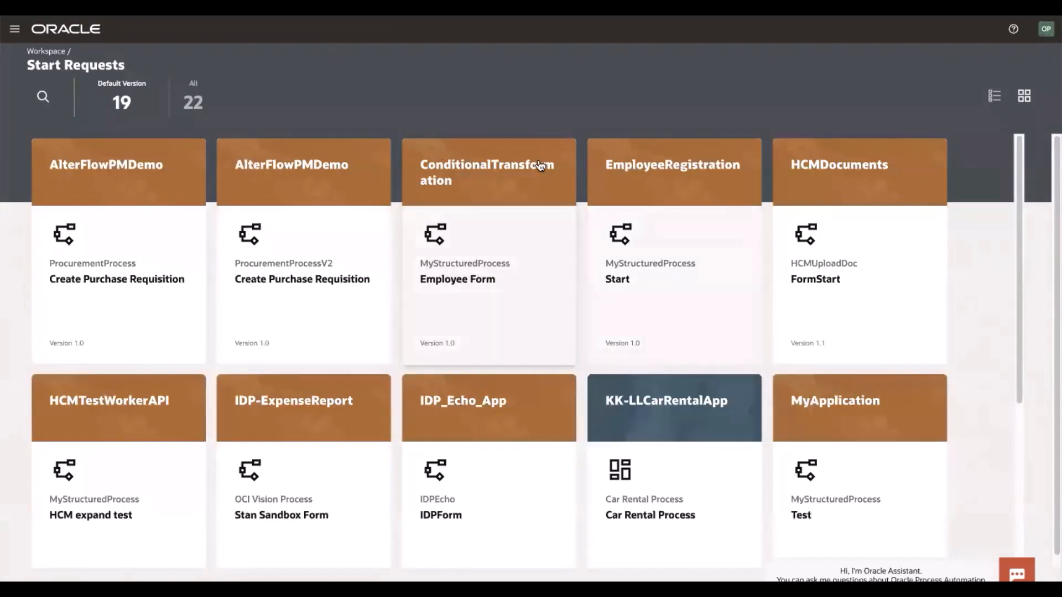
scroll(561, 183, "down", 3)
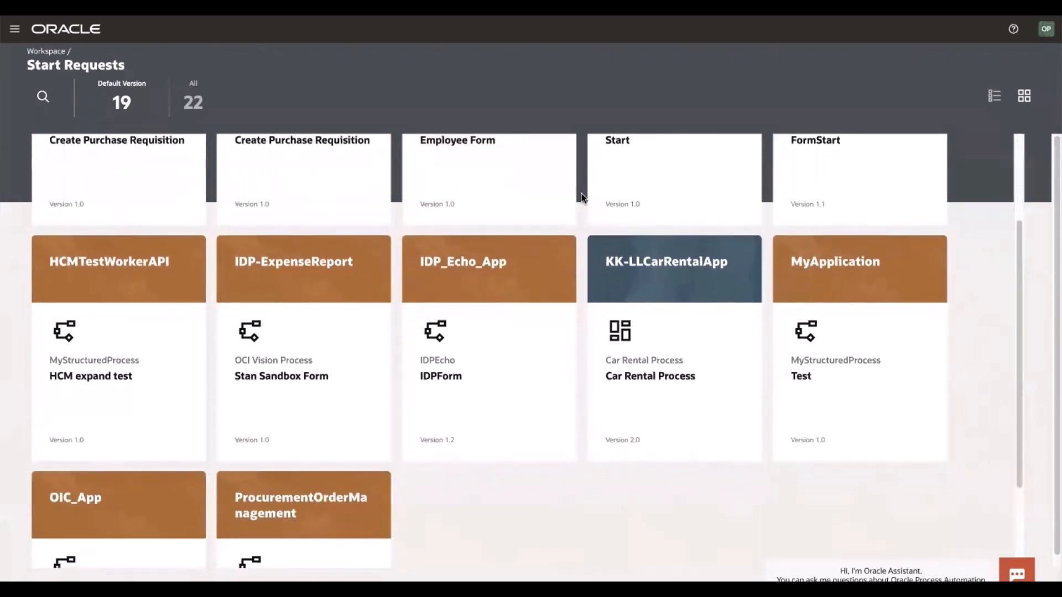
scroll(582, 196, "down", 3)
scroll(582, 197, "up", 6)
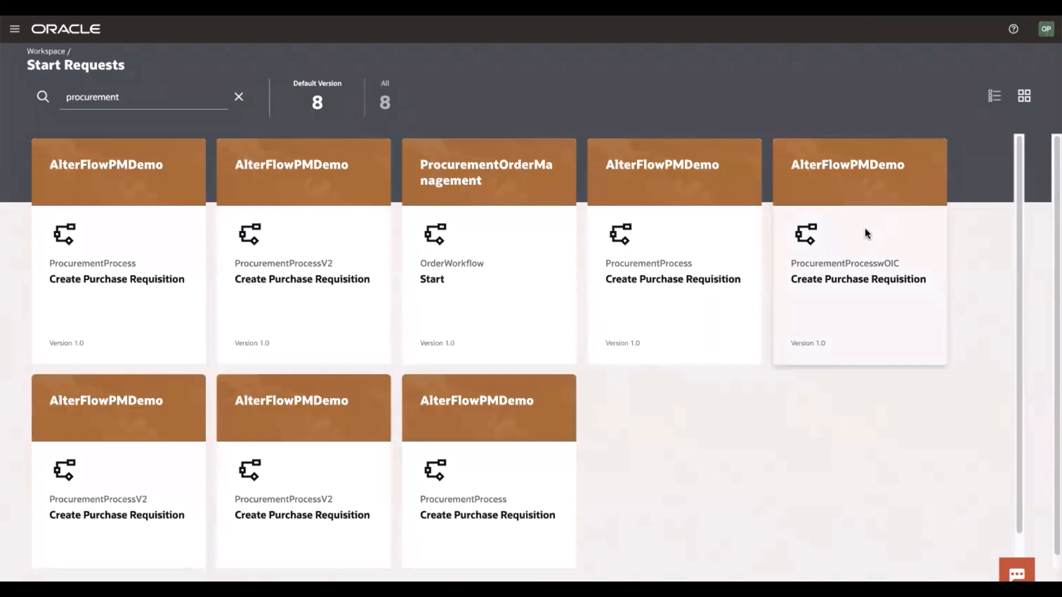
left_click(871, 237)
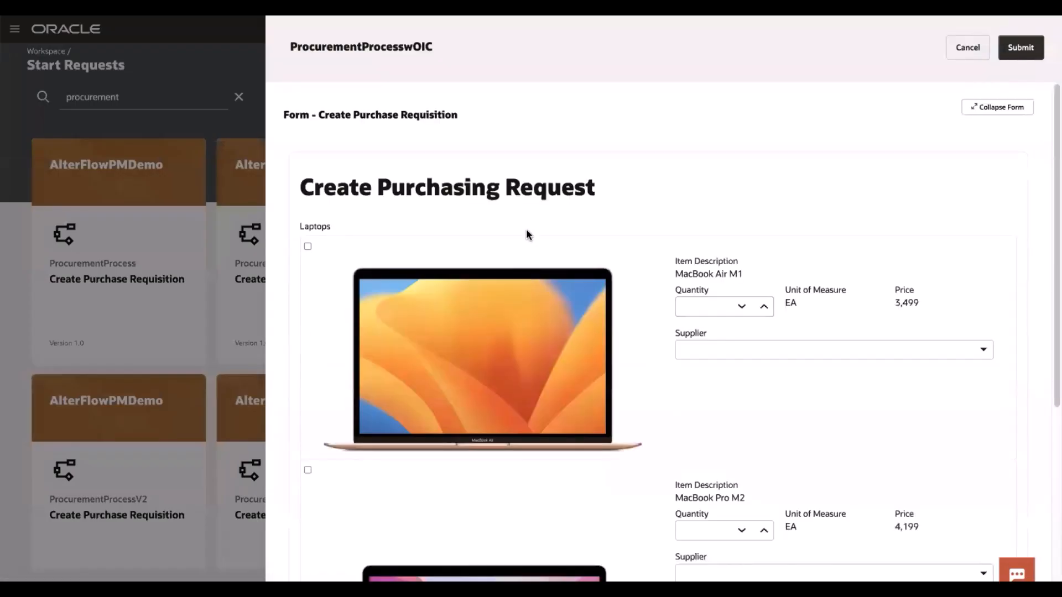
Submit a purchase requisition for MacBook Air M1 with quantity 1 and supplier Apple AU.
scroll(653, 262, "down", 1)
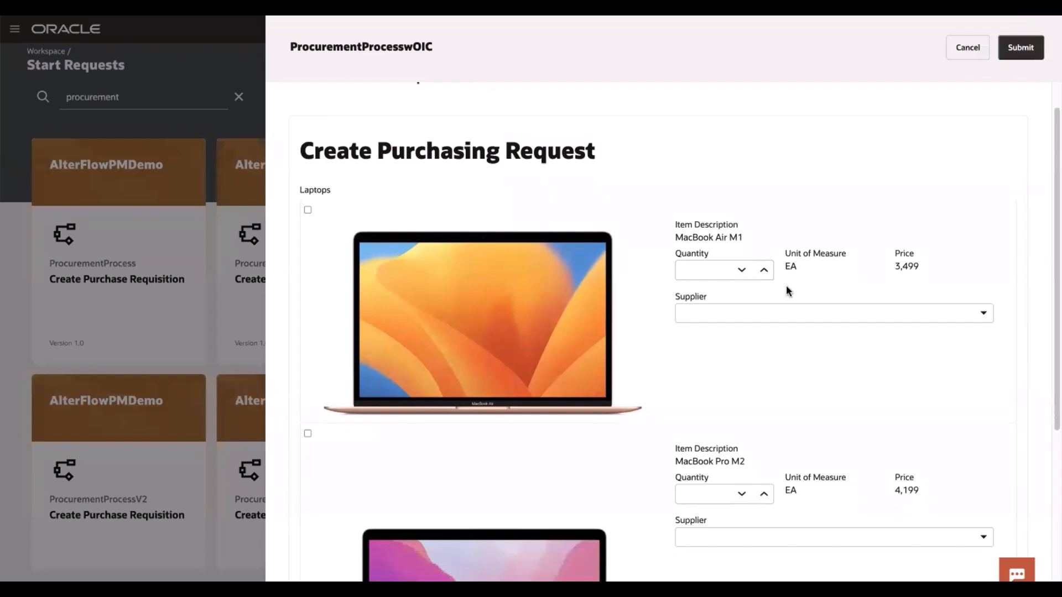
scroll(630, 385, "down", 5)
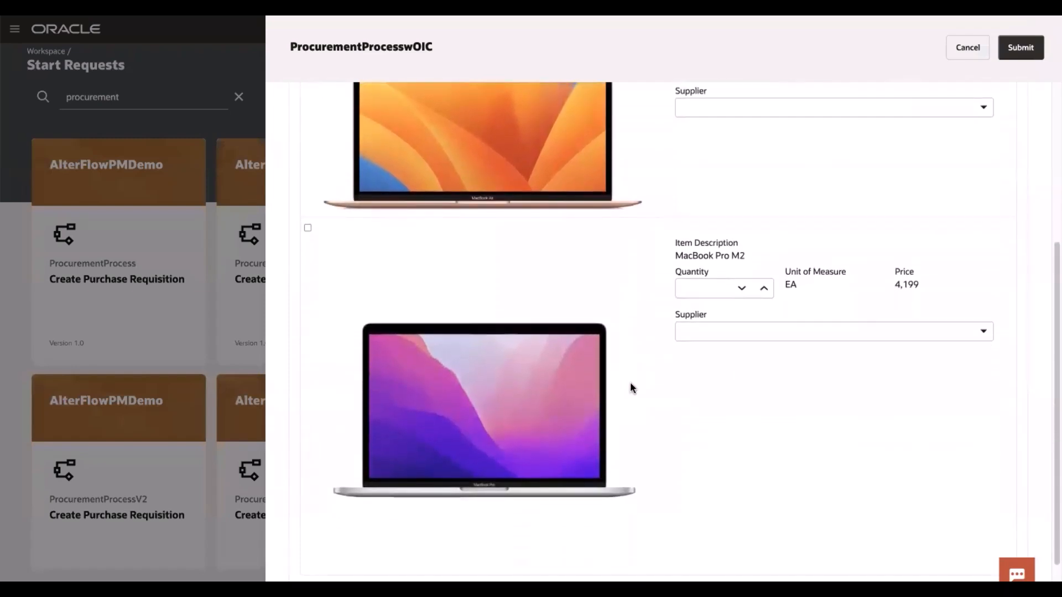
scroll(632, 388, "up", 5)
left_click(764, 264)
left_click(877, 305)
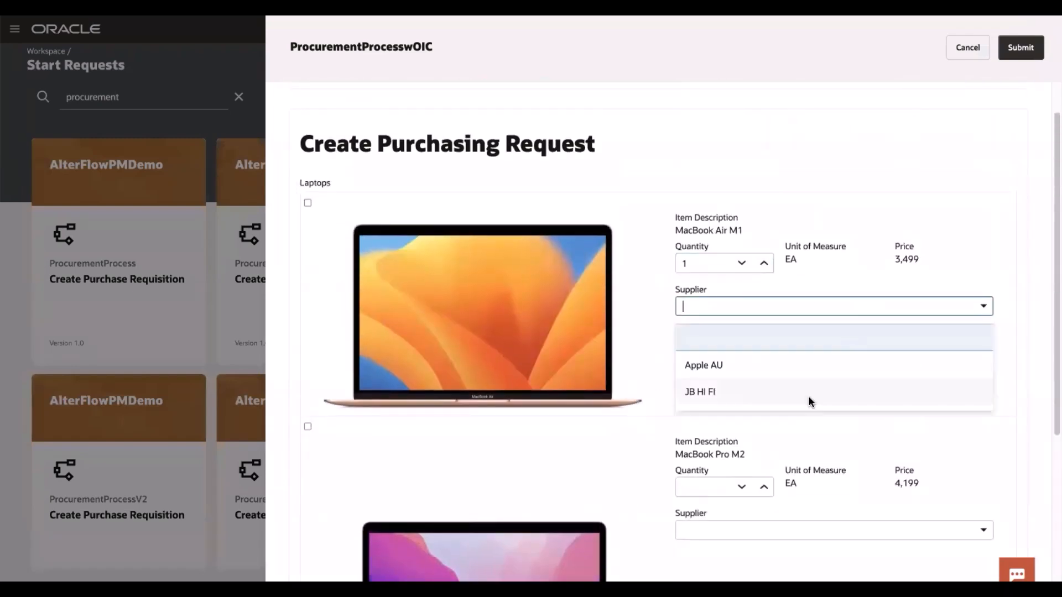
left_click(780, 366)
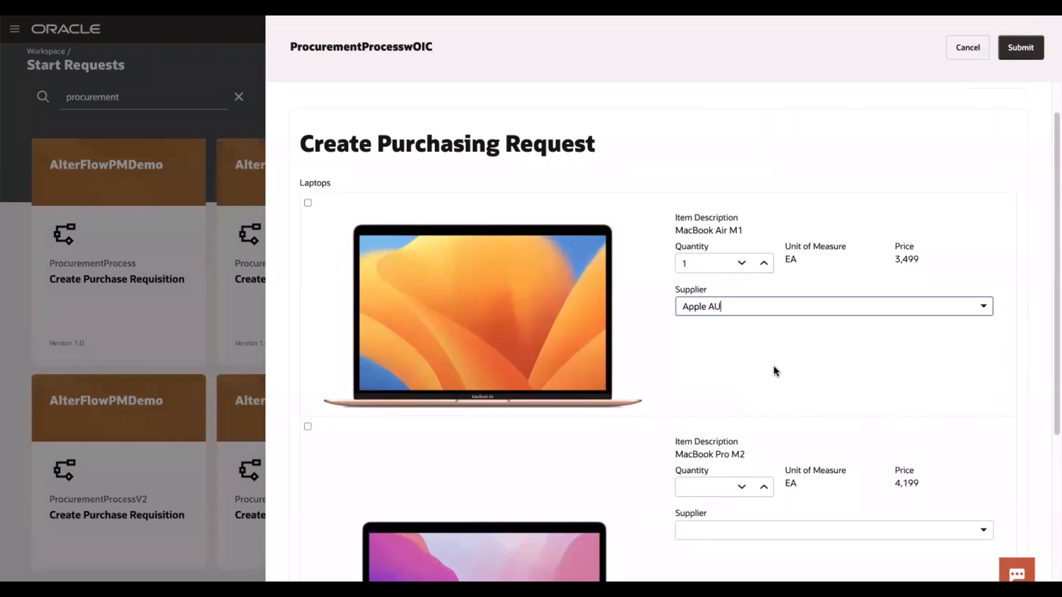
left_click(1026, 51)
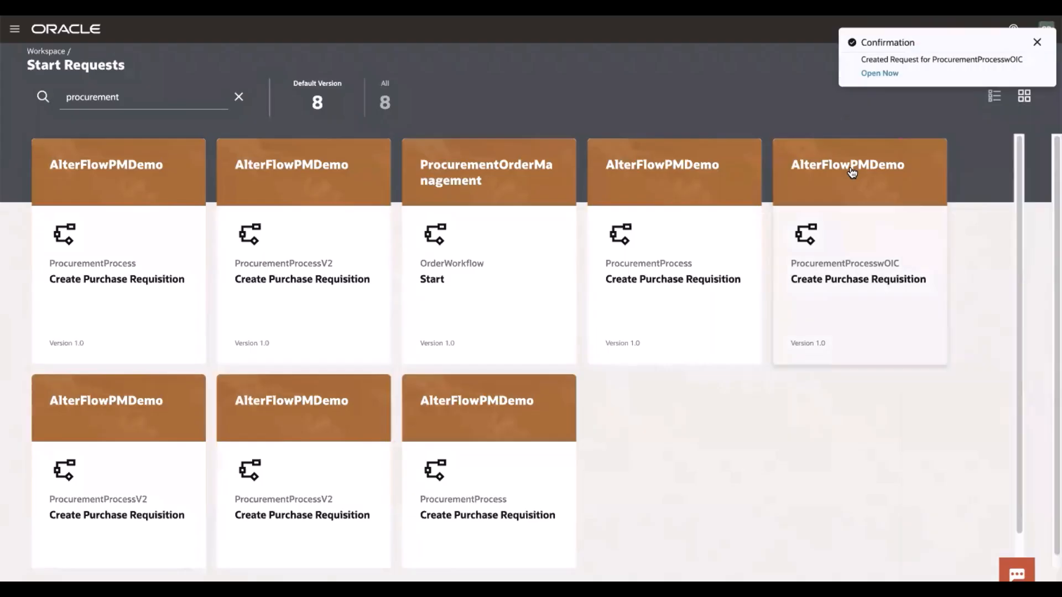
Open the Manager Approval task of the new ProcurementProcesswOIC request from Tracking, review its expanded form and approve it.
left_click(877, 67)
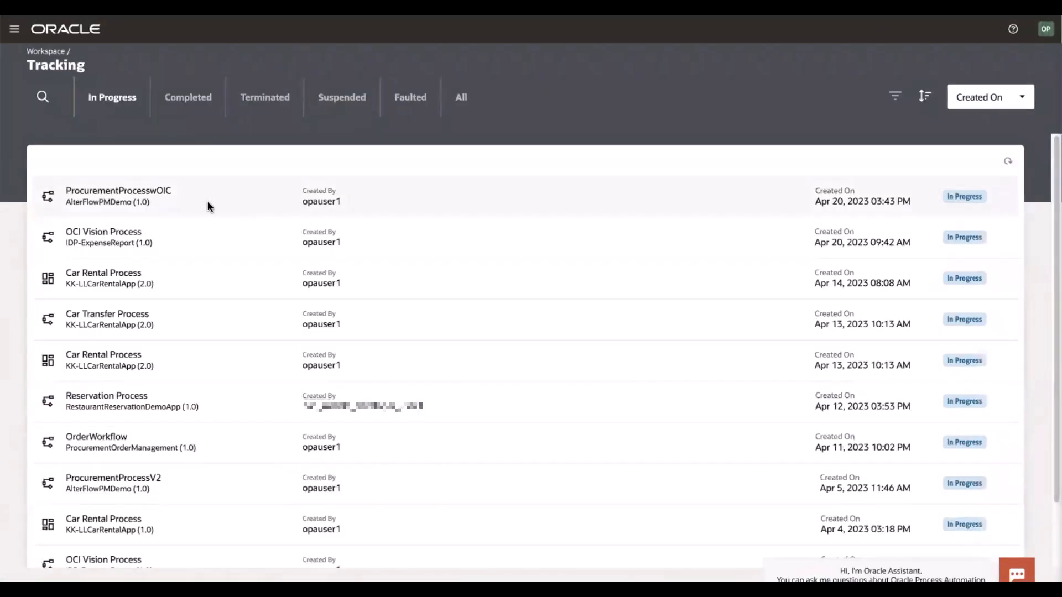
left_click(208, 206)
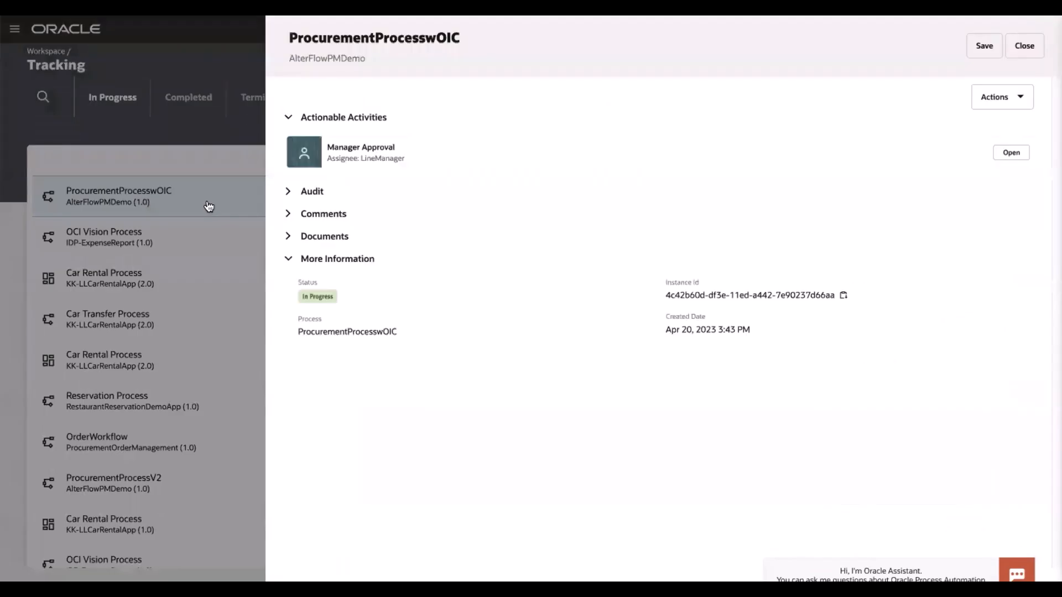
left_click(1001, 153)
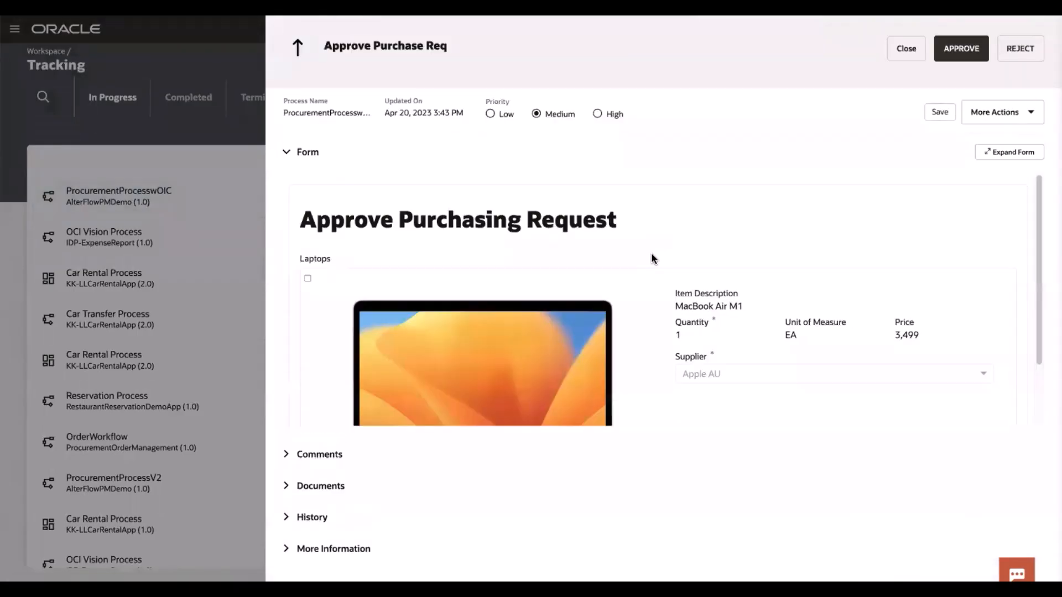
scroll(651, 277, "down", 3)
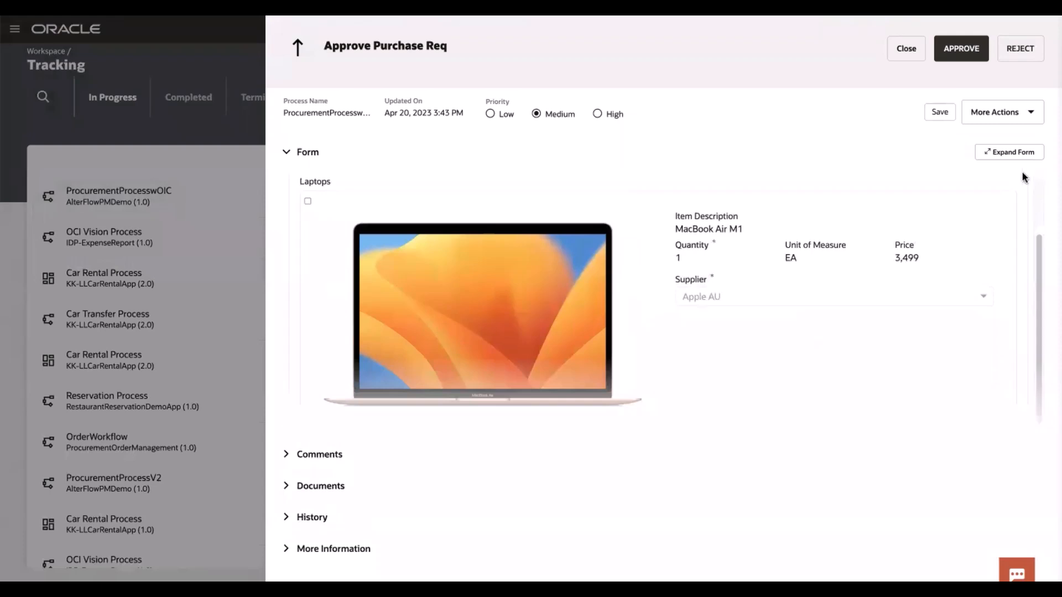
left_click(1022, 153)
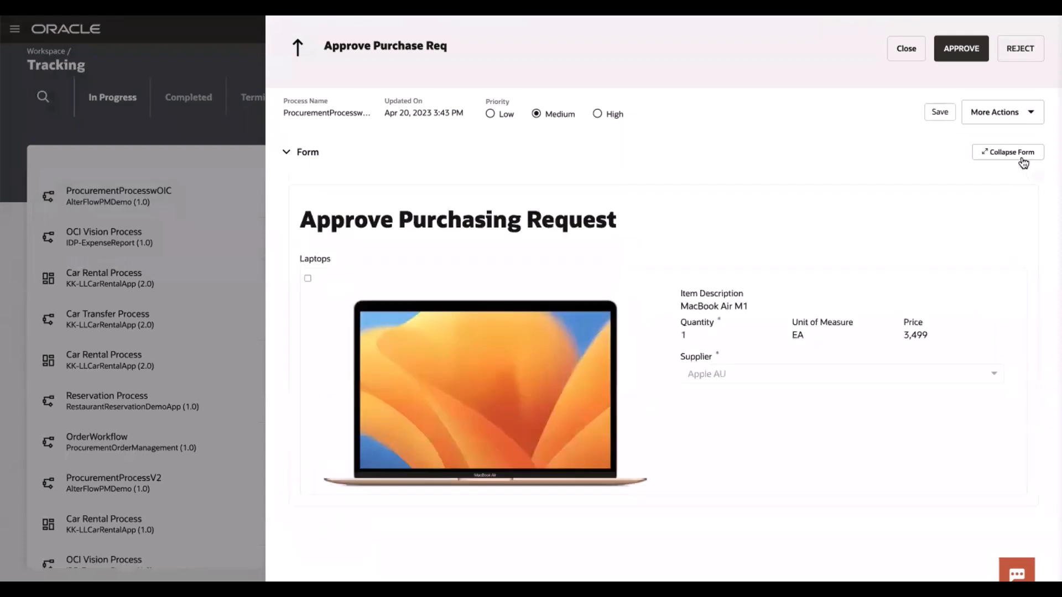
left_click(969, 57)
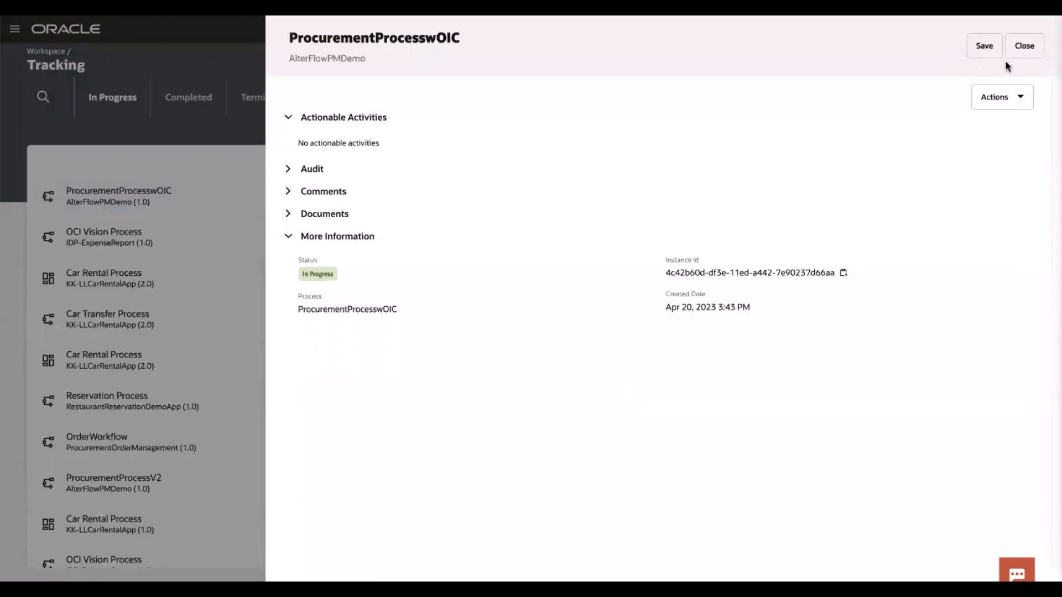
left_click(1024, 49)
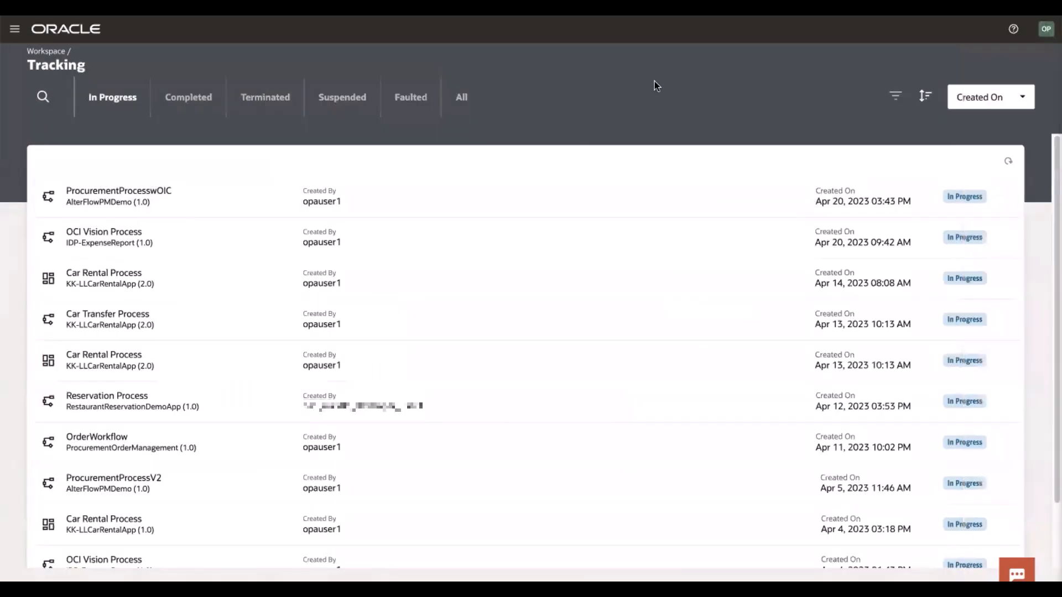
Refresh the in-progress tracking list and open the newest ProcurementProcesswOIC instance from the list of all instances.
left_click(1007, 158)
left_click(1006, 162)
left_click(1007, 161)
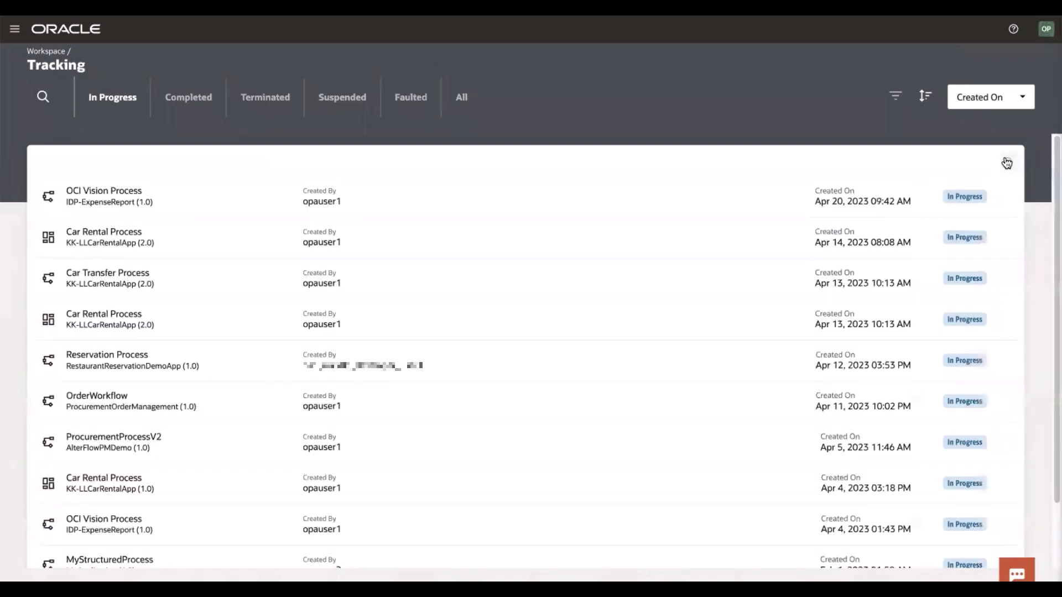
left_click(462, 97)
left_click(306, 203)
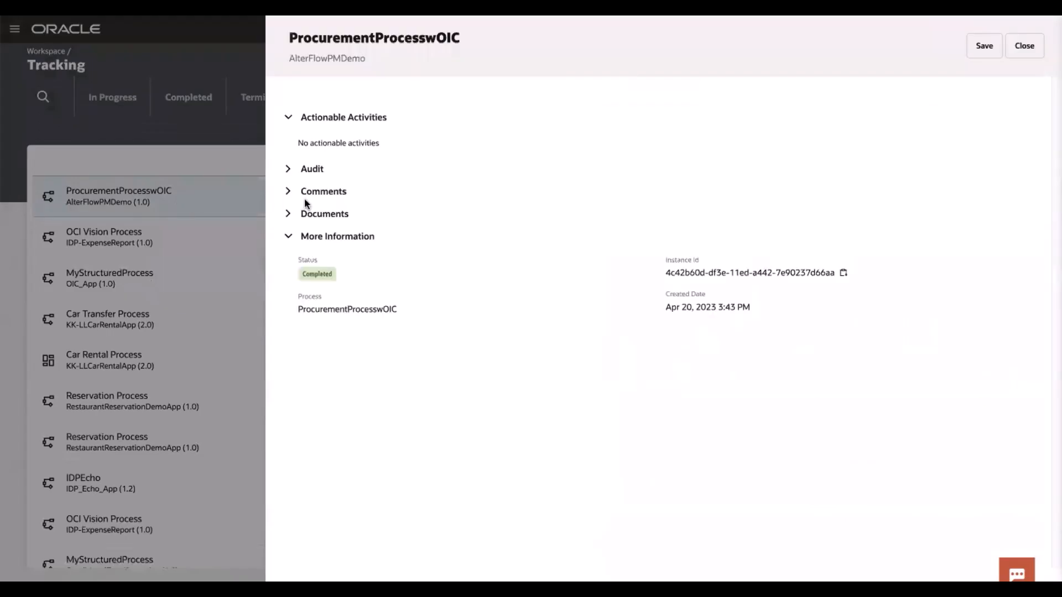
Examine the instance's audit trail and the input and output of its Purchase Requisition start activity.
left_click(286, 170)
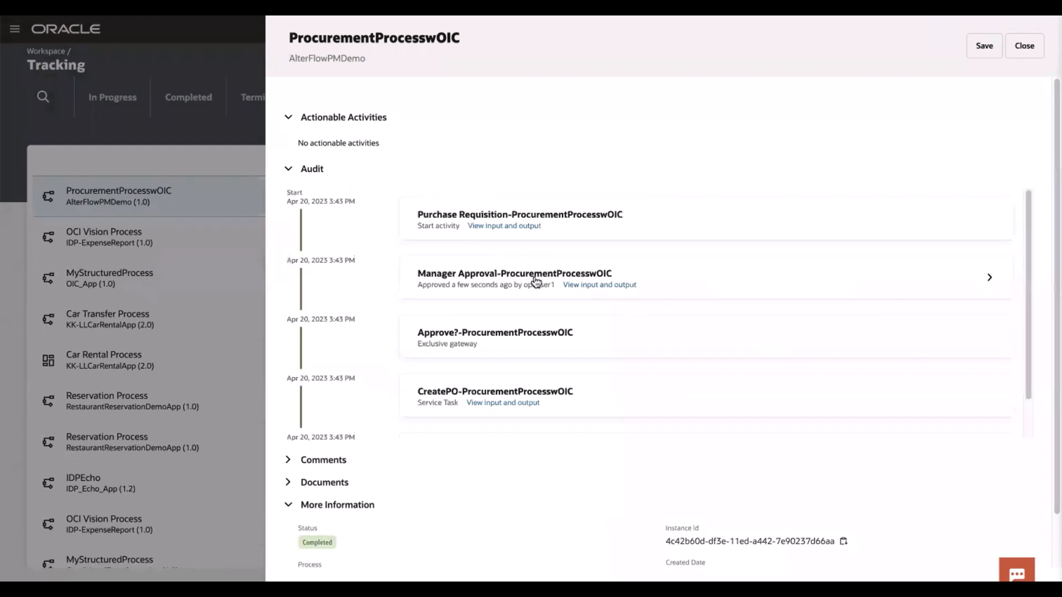
scroll(535, 281, "down", 1)
scroll(534, 282, "up", 1)
scroll(534, 282, "down", 1)
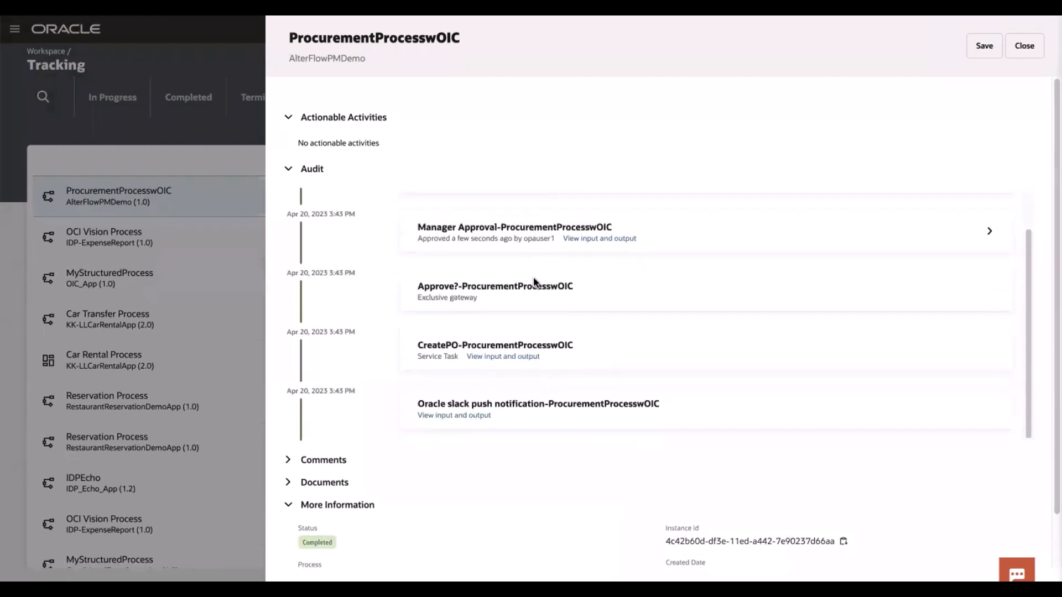
scroll(535, 282, "up", 2)
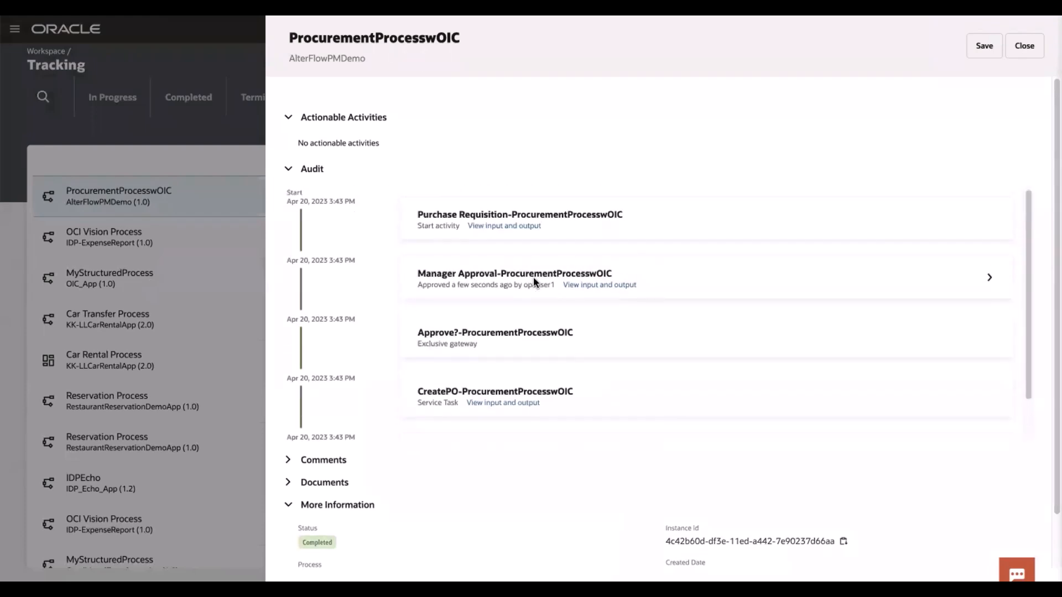
left_click(522, 228)
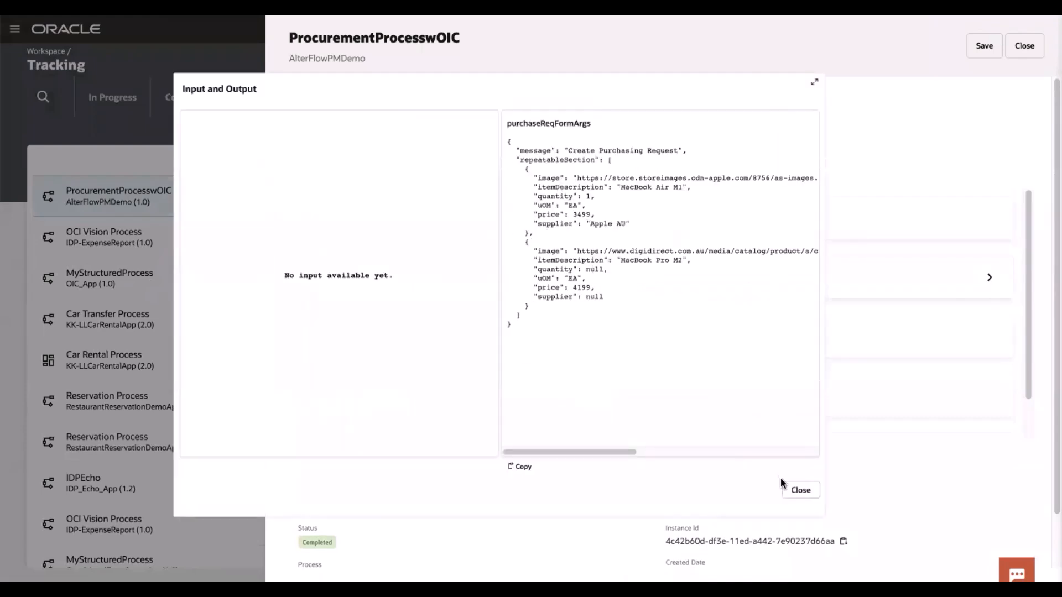
left_click(799, 492)
Examine the input and output bodies of the Oracle slack push notification activity in the audit trail.
scroll(591, 339, "down", 1)
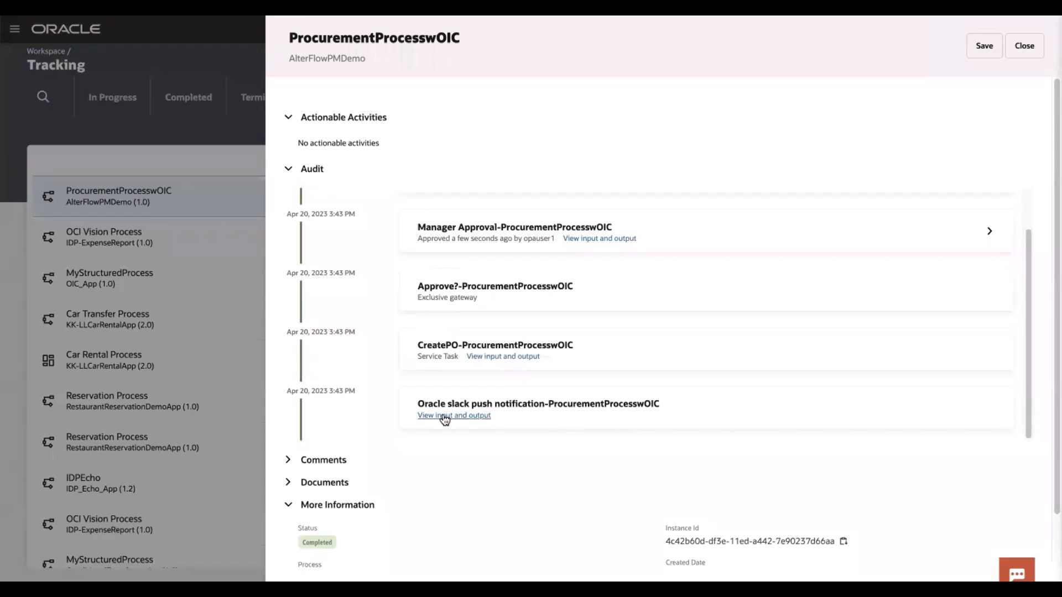
left_click_drag(419, 404, 551, 405)
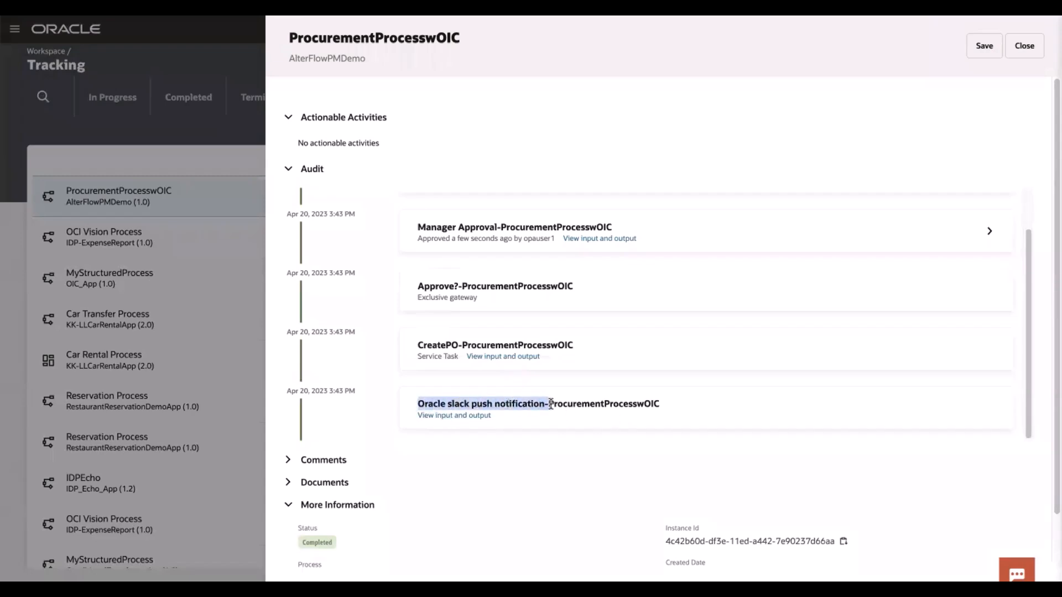
left_click(479, 418)
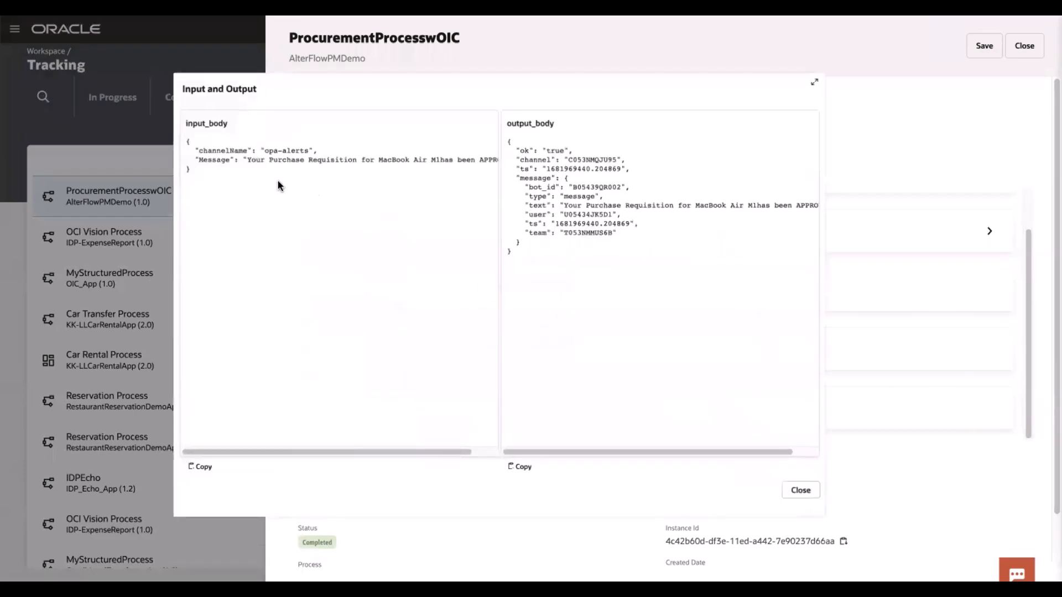
left_click_drag(195, 145, 247, 182)
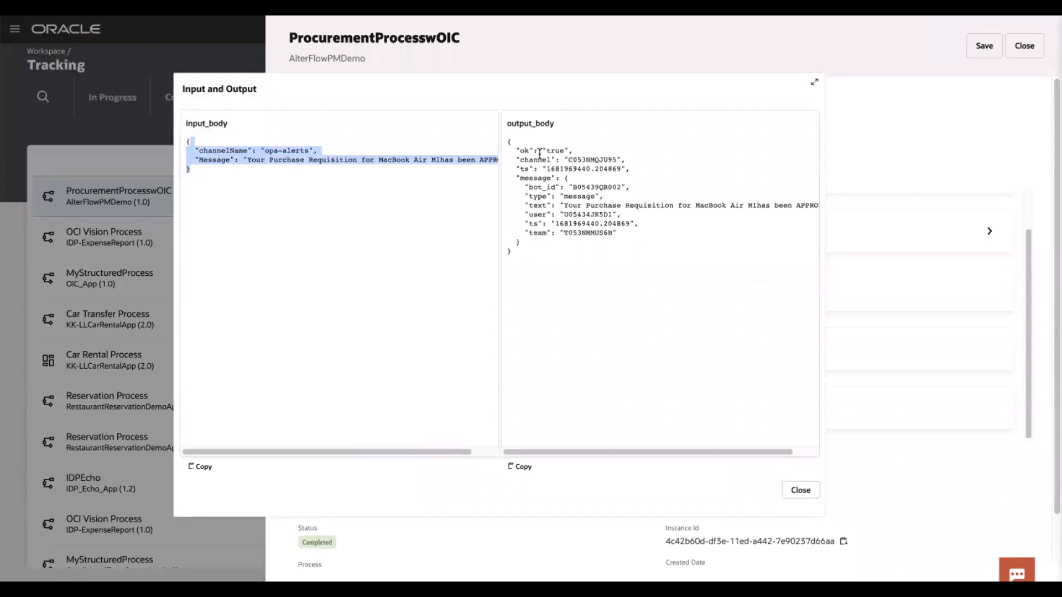
left_click_drag(529, 151, 589, 242)
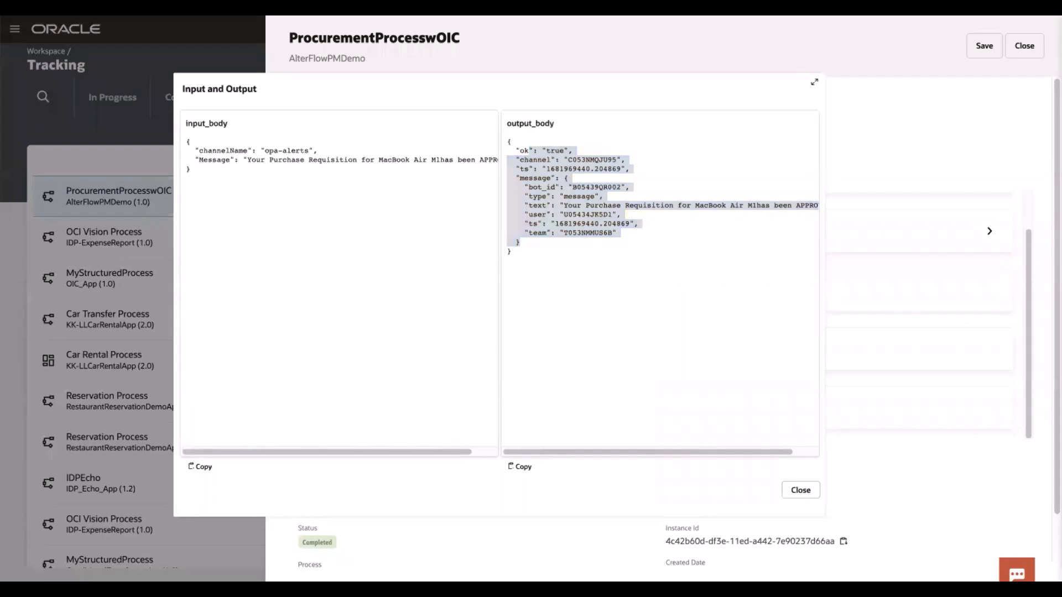
Switch to Slack to check the opa-alerts channel for the notification, then return to Workspace and close the input and output details.
left_click_drag(984, 17, 880, 167)
double_click(899, 163)
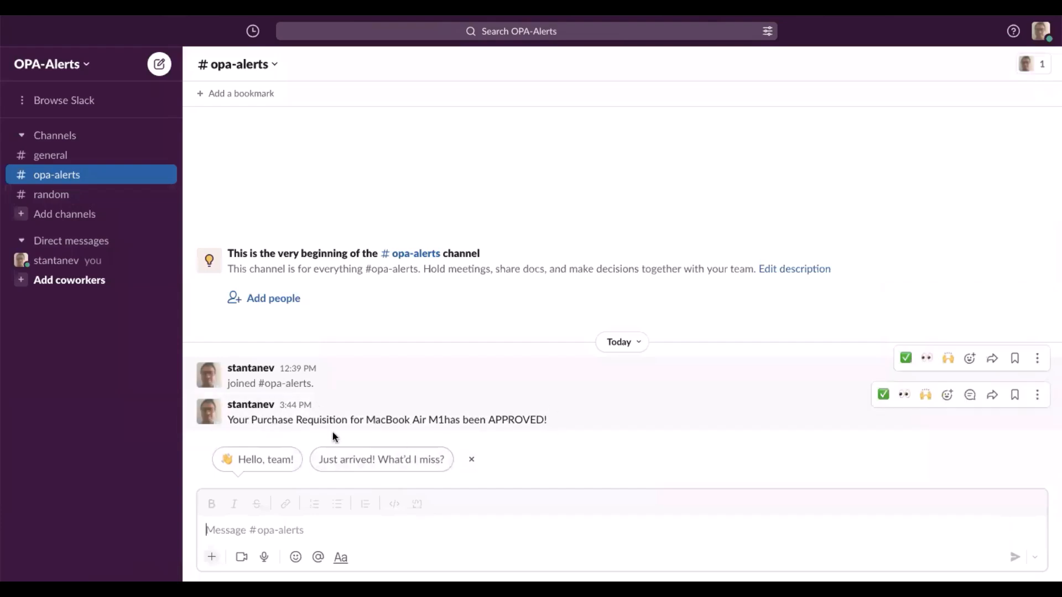
left_click(209, 412)
key("Escape")
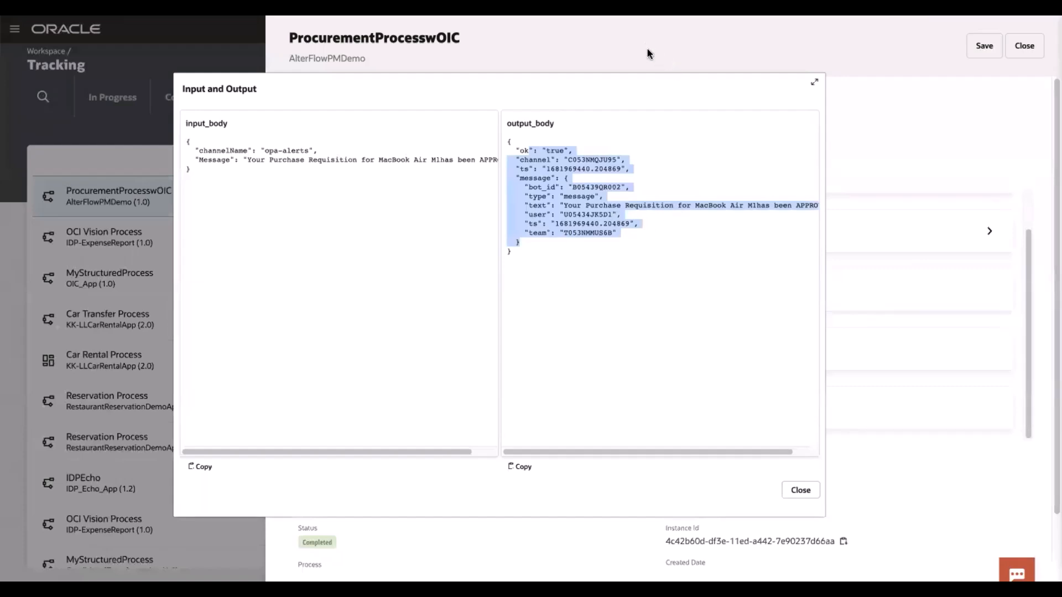
left_click(803, 493)
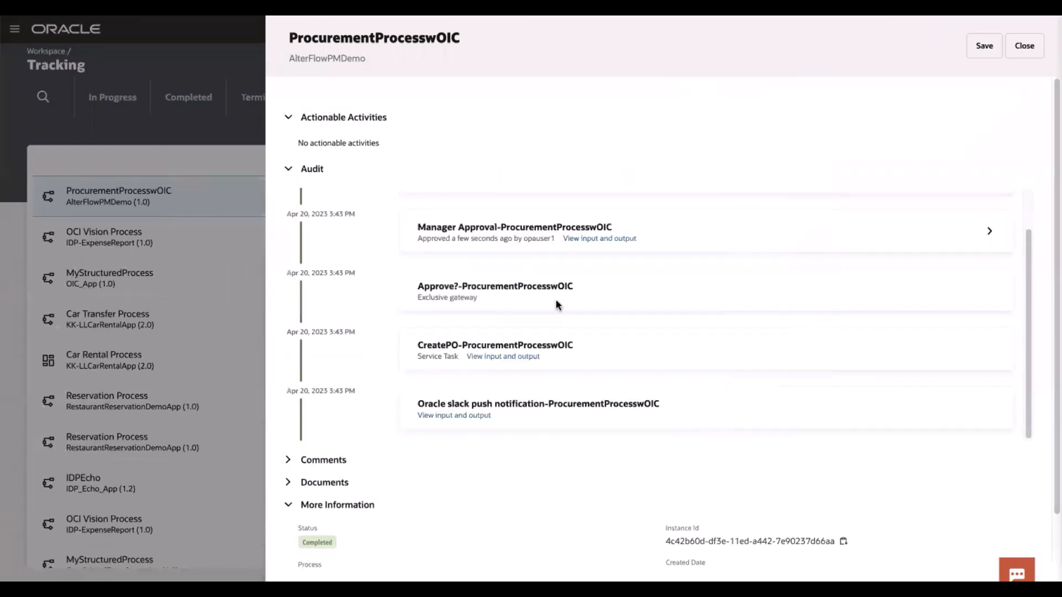